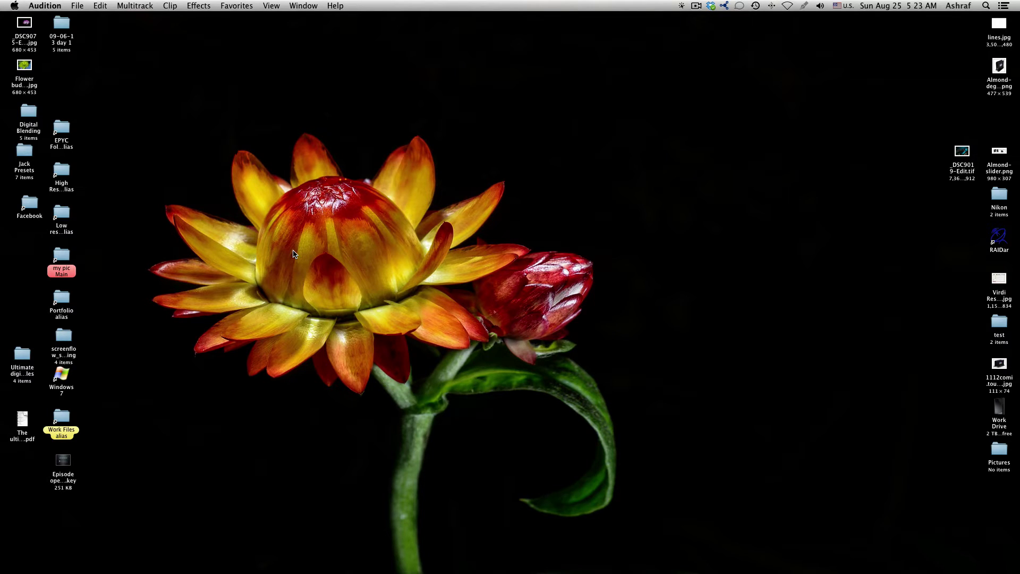
pyautogui.moveTo(5, 276)
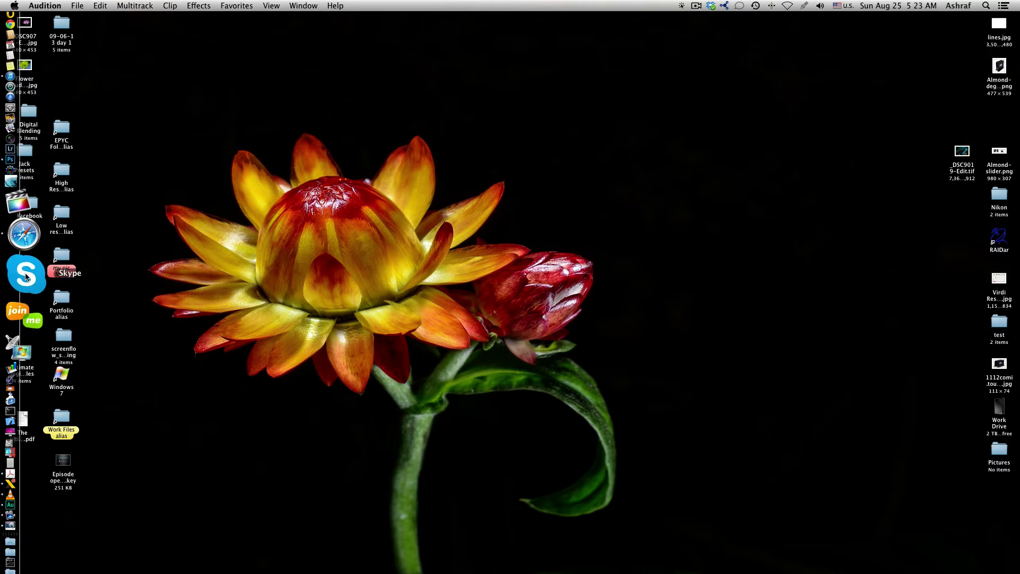
pyautogui.click(25, 226)
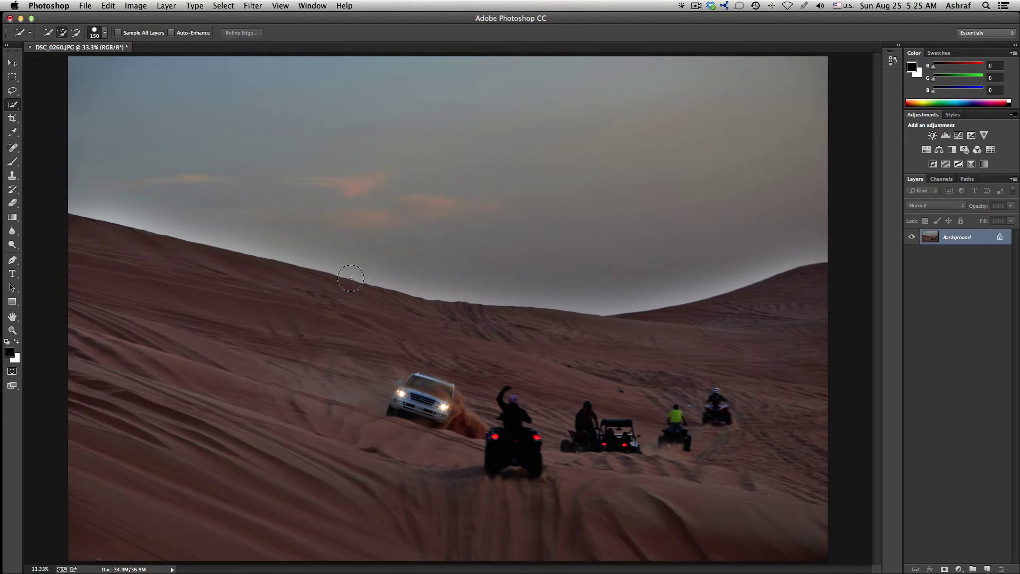
# Turn on the on-screen keystroke display in Mouseposé
pyautogui.click(680, 6)
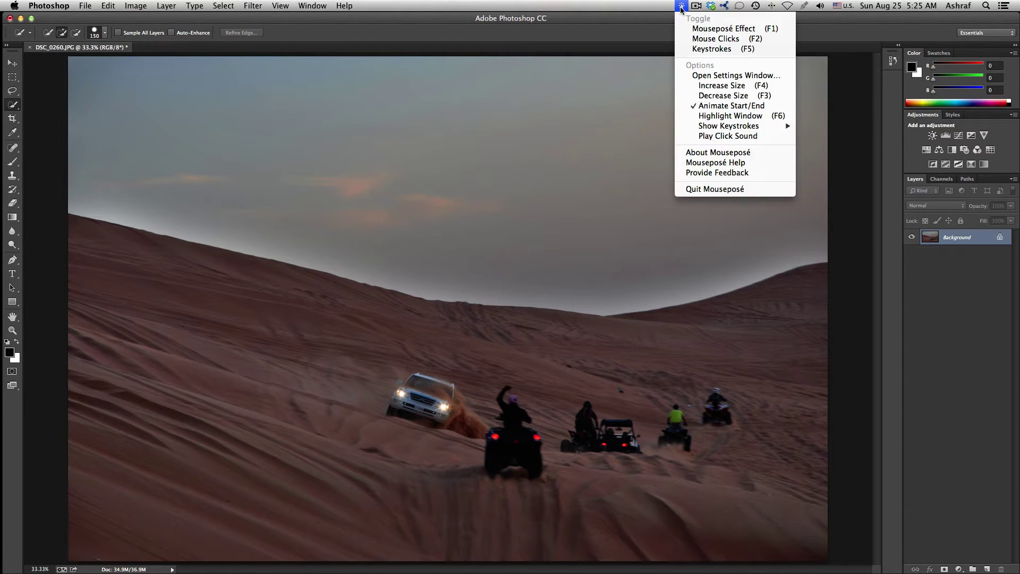
pyautogui.click(712, 49)
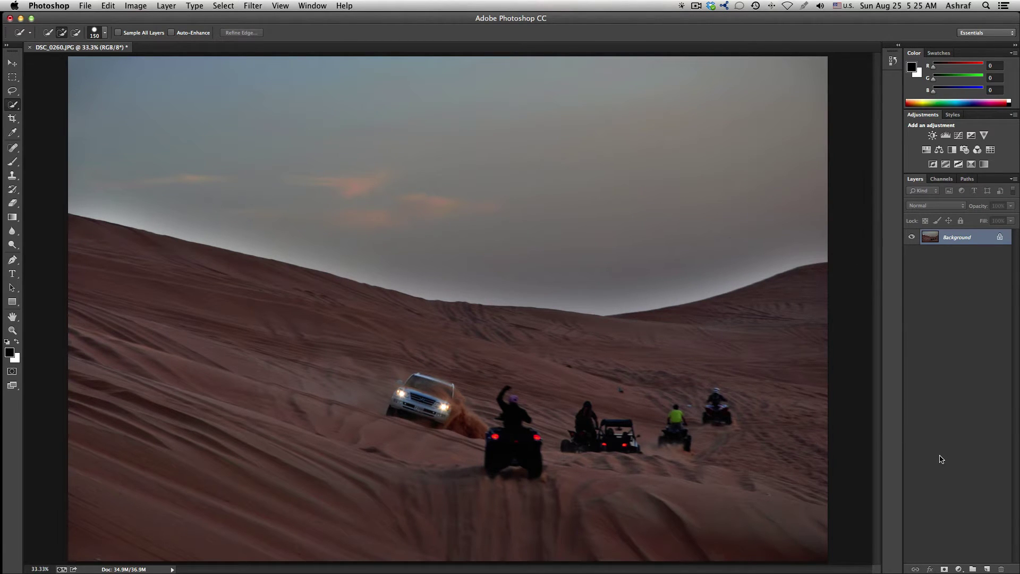
# Show the Info panel, dock it with the collapsed panels beside the Layers panel, and expand it
pyautogui.click(280, 6)
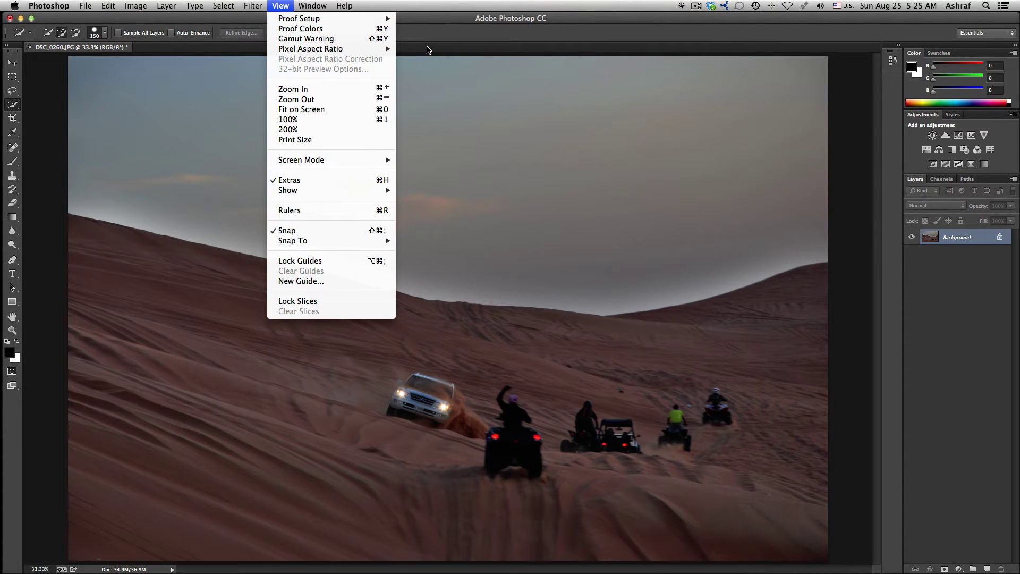
pyautogui.moveTo(326, 7)
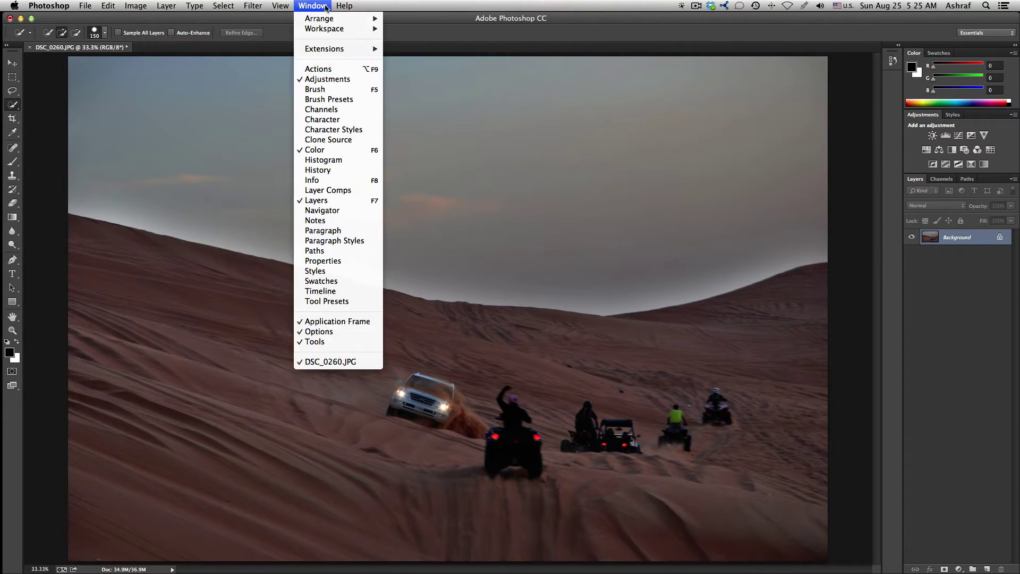
pyautogui.click(331, 183)
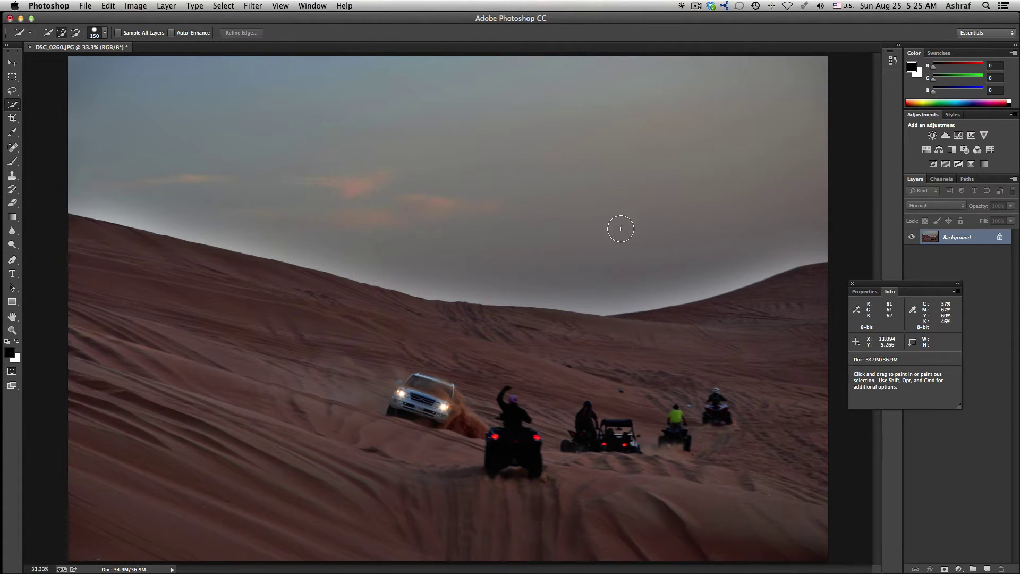
pyautogui.click(298, 8)
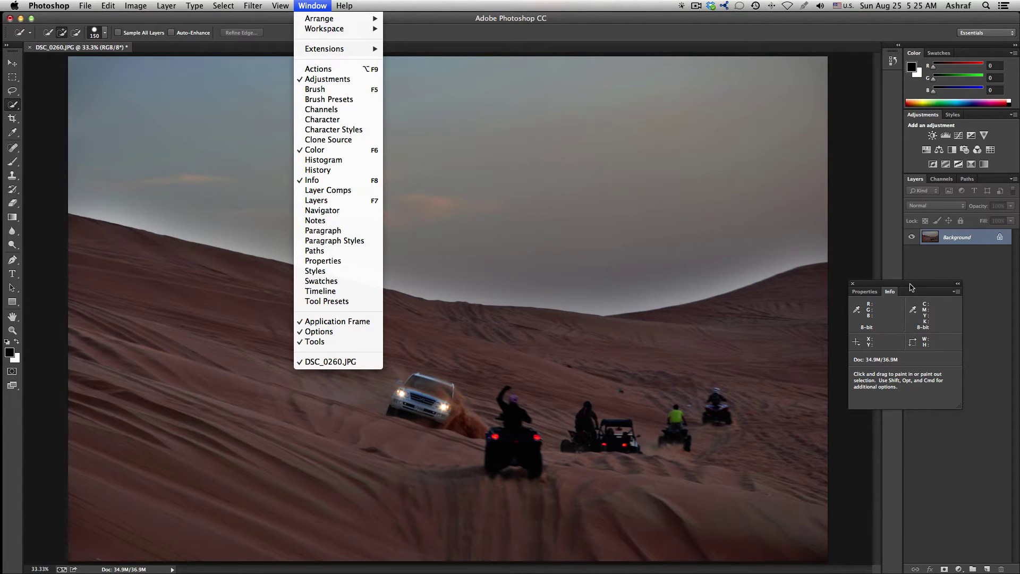
pyautogui.click(871, 187)
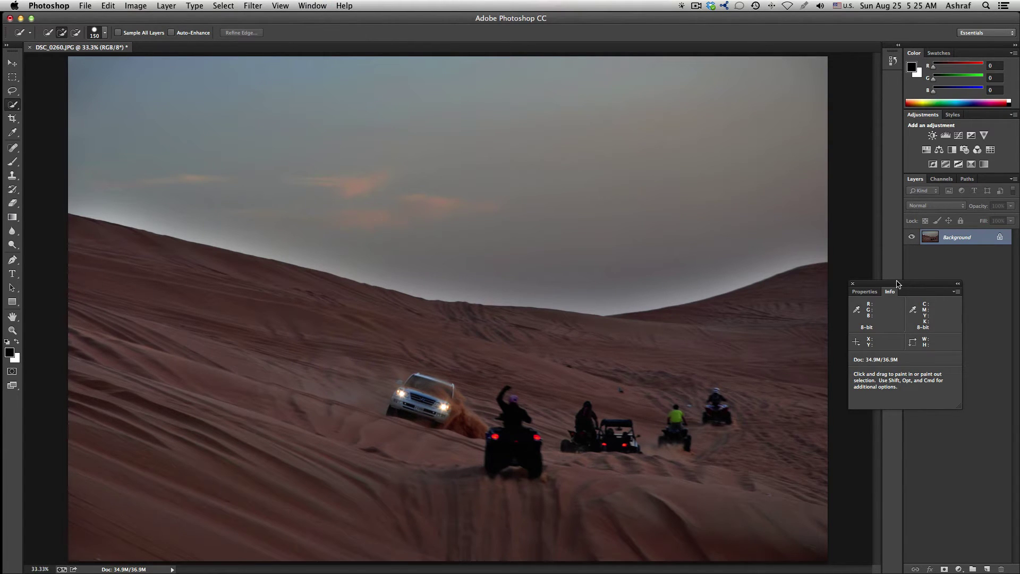
pyautogui.moveTo(896, 286); pyautogui.dragTo(894, 83)
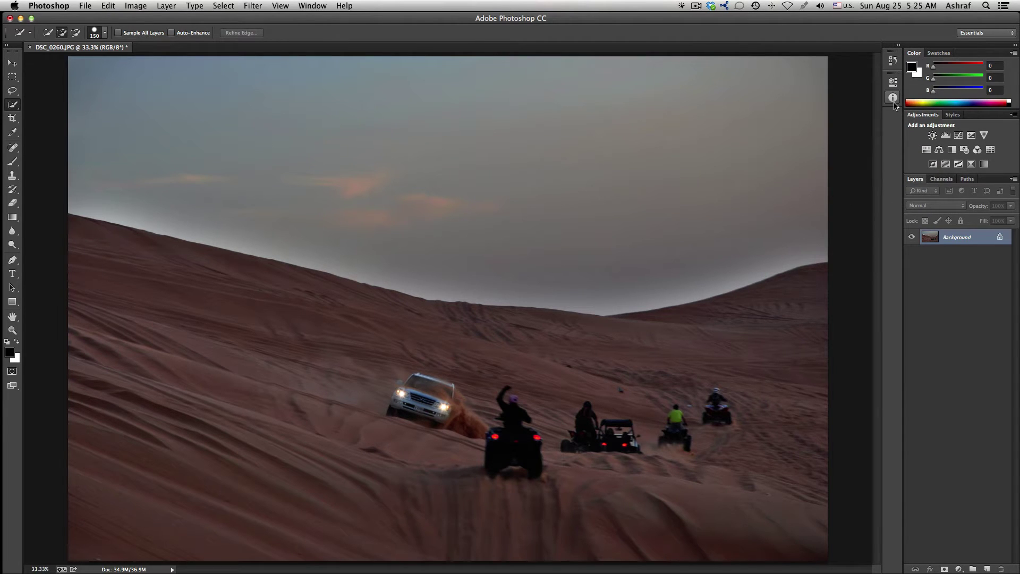
pyautogui.click(893, 100)
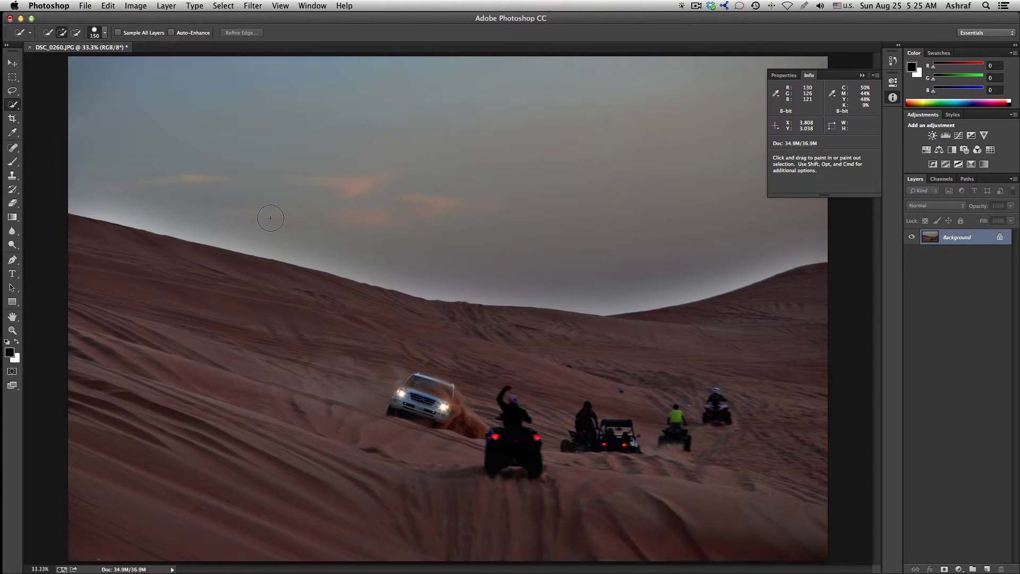
# Using the Eyedropper with a 5 by 5 Average sample size, place a color sampler in the clean sky just above the left dune's halo
pyautogui.click(14, 133)
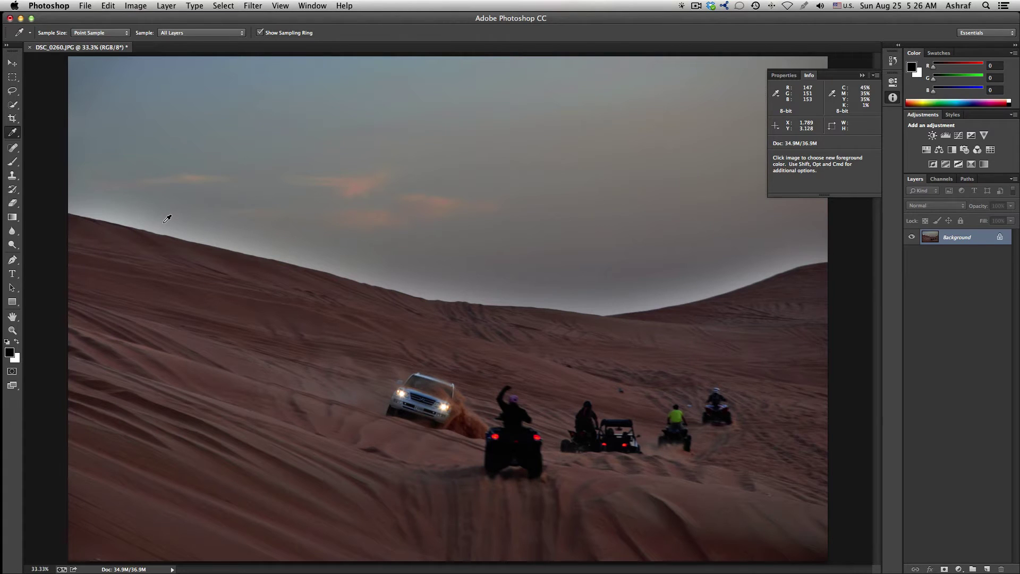
pyautogui.click(123, 33)
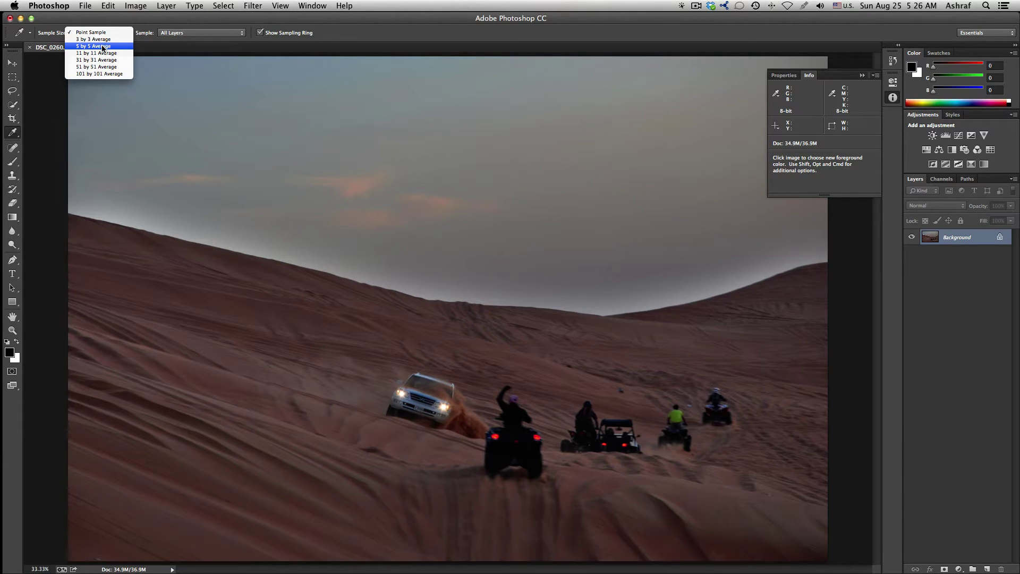
pyautogui.click(102, 46)
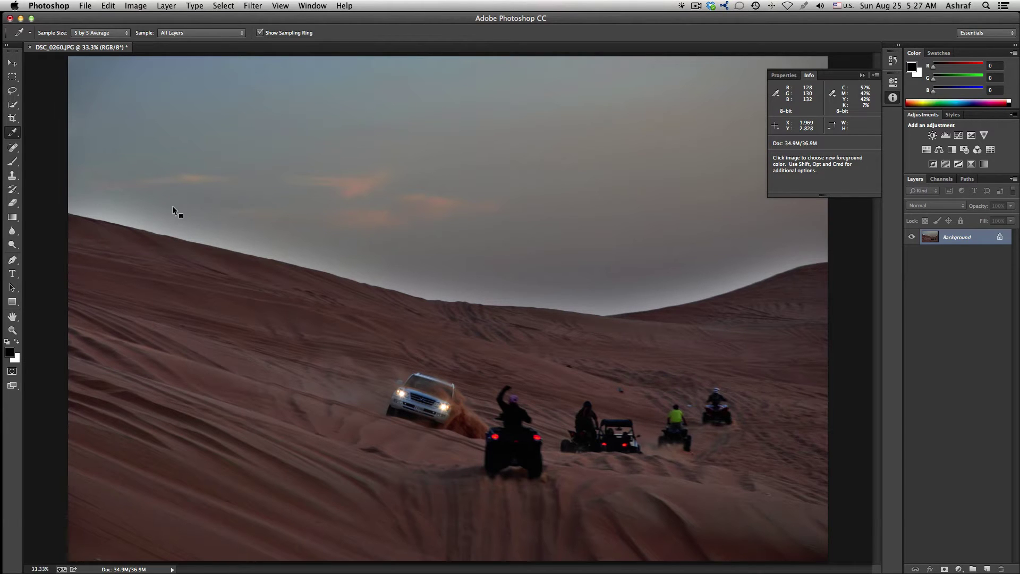
pyautogui.press('shift')
pyautogui.press('shift')
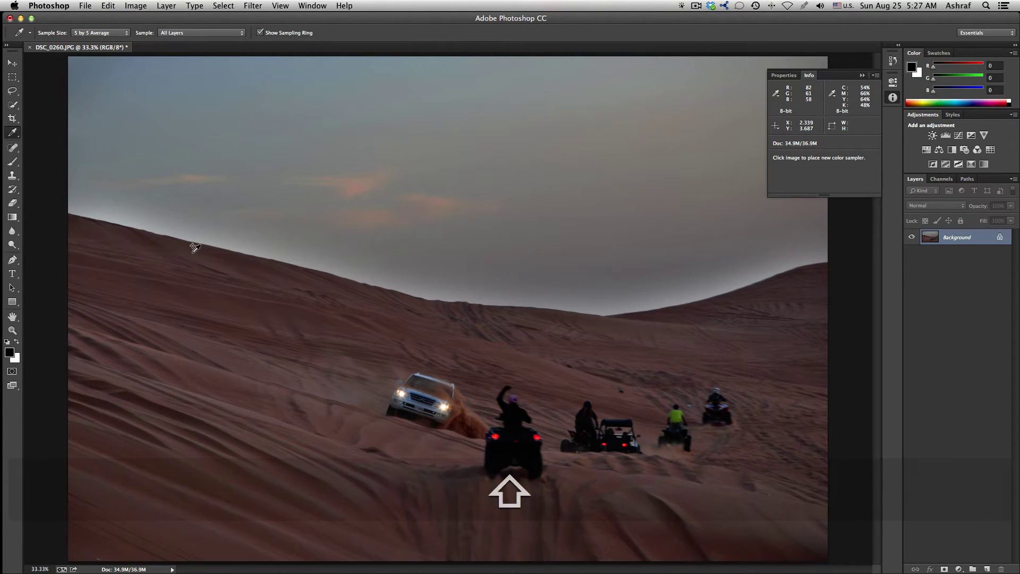
pyautogui.keyDown('shift'); pyautogui.click(160, 206); pyautogui.keyUp('shift')
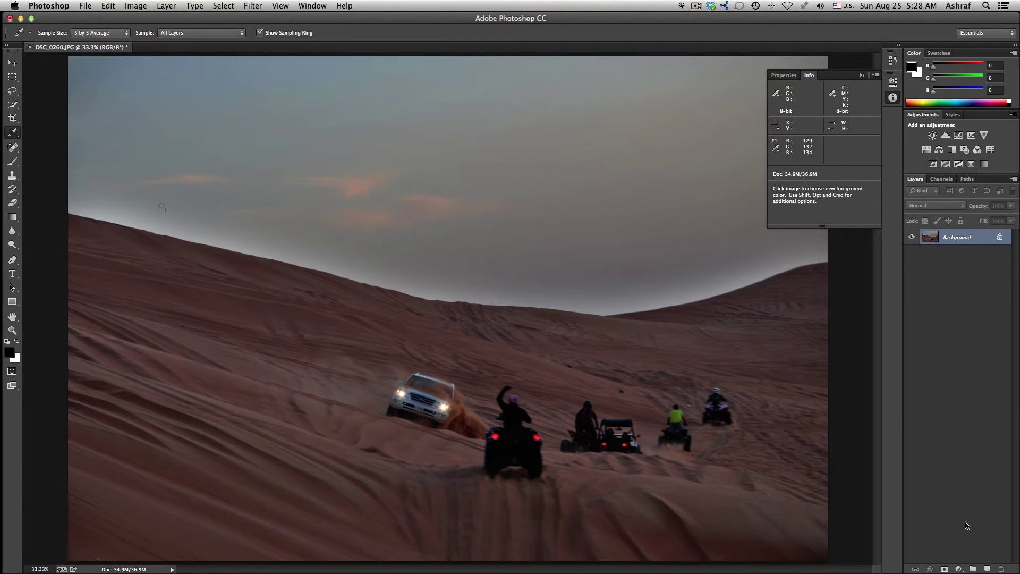
# Add a Curves adjustment layer above the Background and lengthen its properties until the input and output values show
pyautogui.click(957, 568)
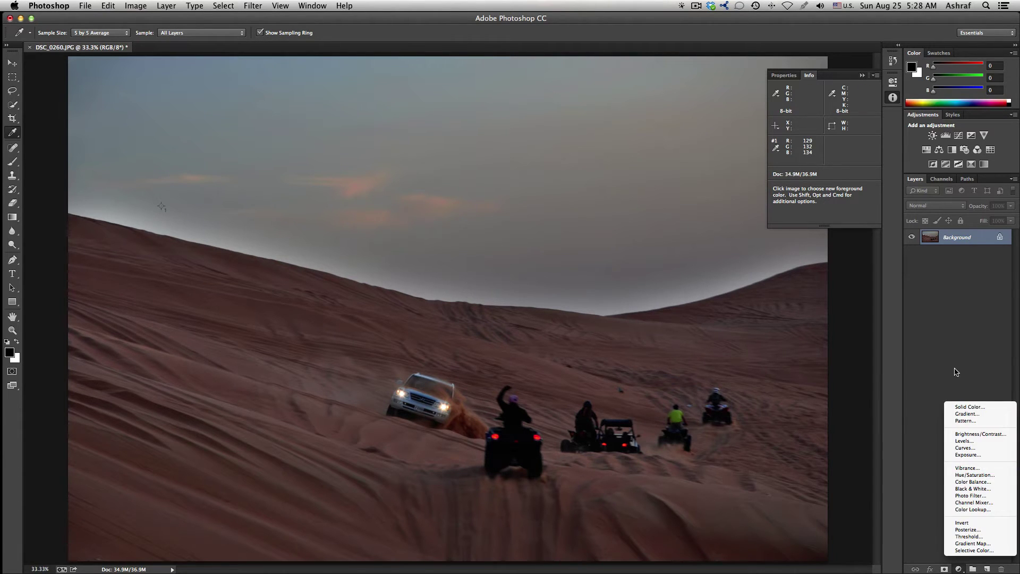
pyautogui.click(971, 448)
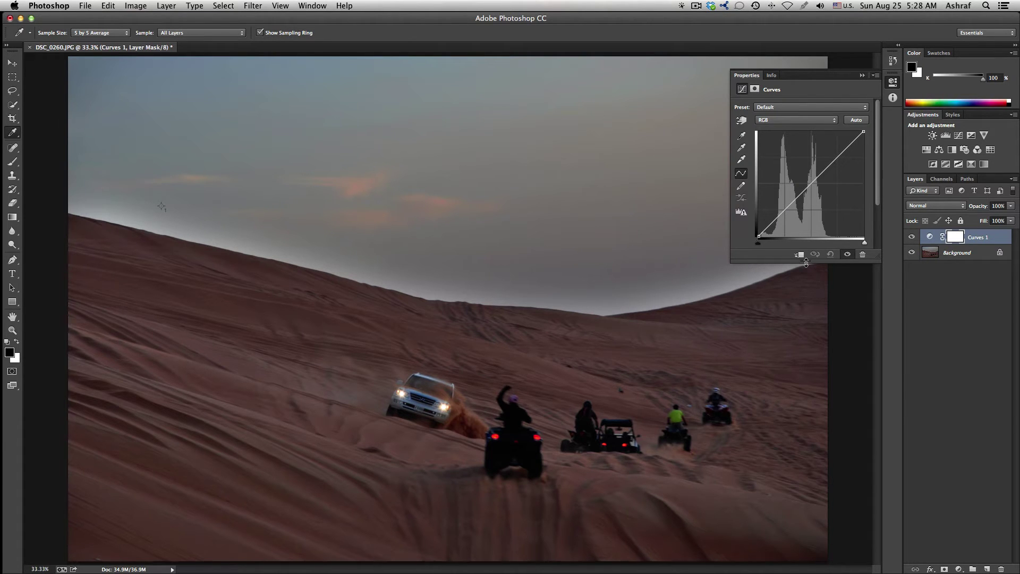
pyautogui.moveTo(806, 262); pyautogui.dragTo(809, 287)
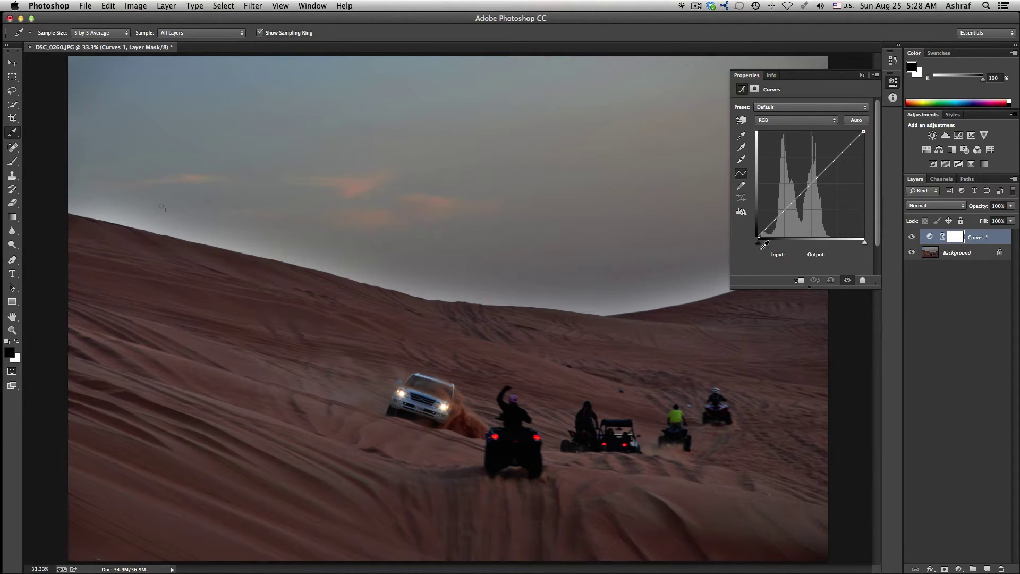
# With the Curves on-image adjustment tool, add a point for the bright halo above the left dune to each color channel's curve
pyautogui.click(745, 122)
pyautogui.click(745, 123)
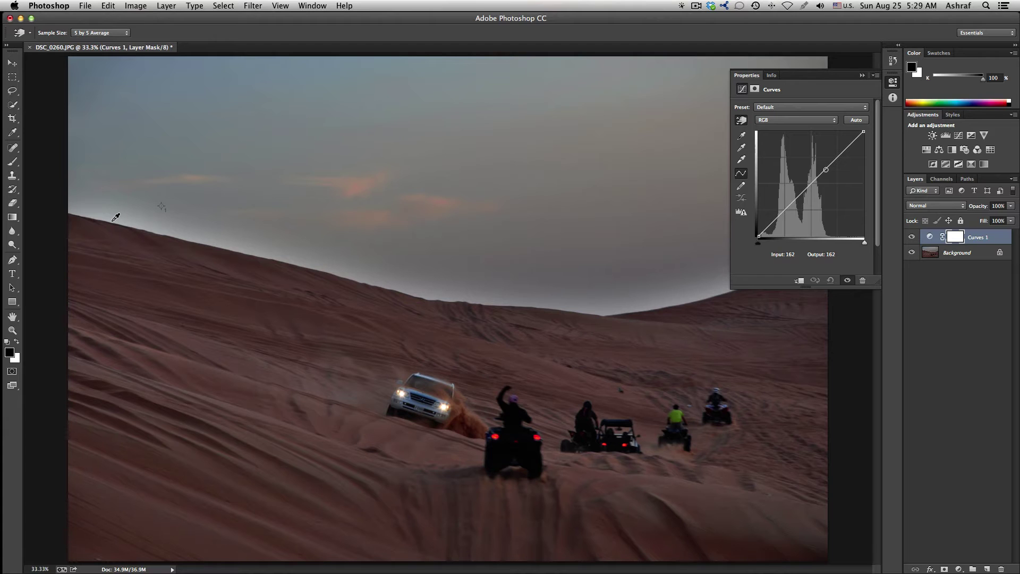
pyautogui.press('shift')
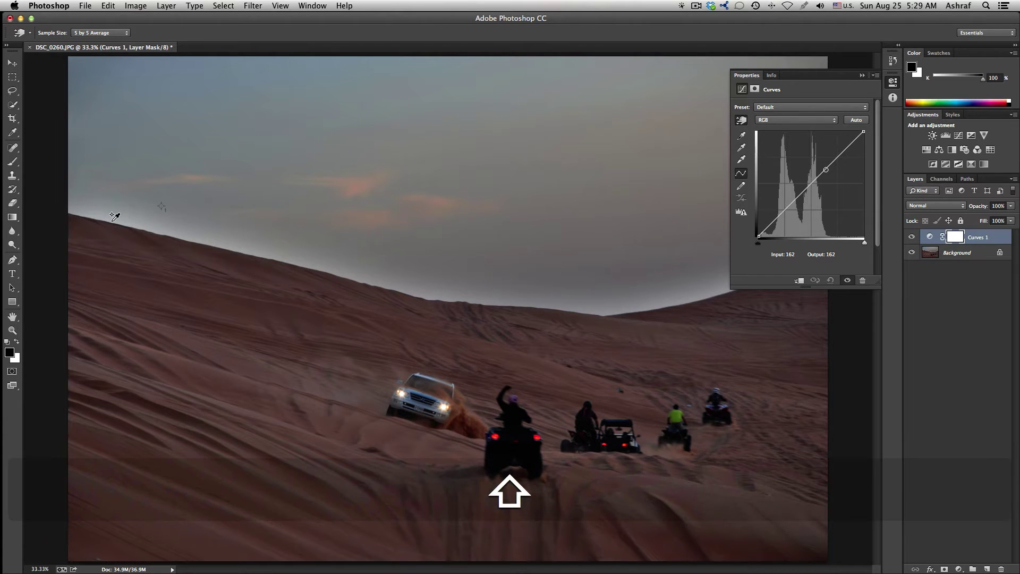
pyautogui.press('super')
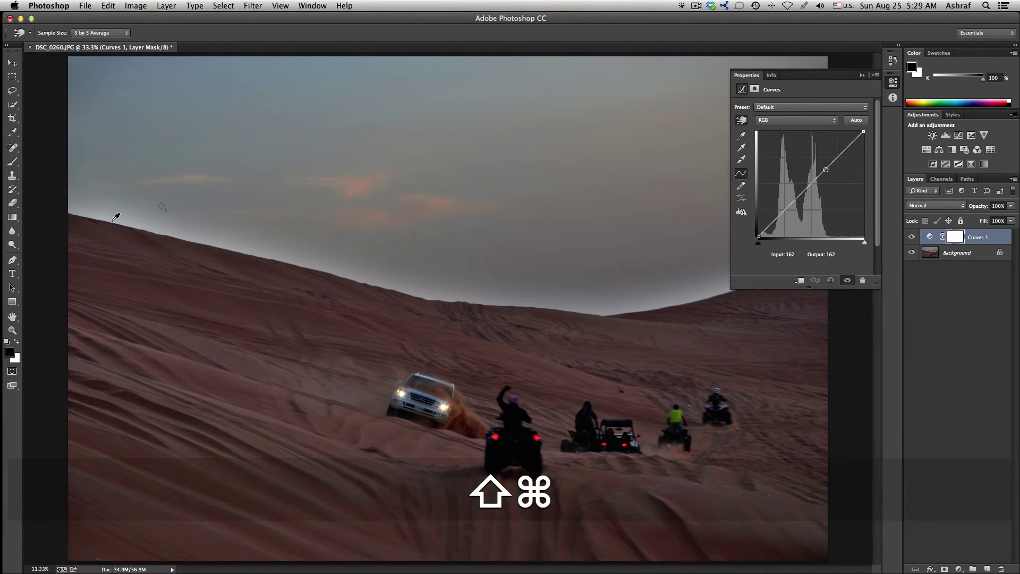
pyautogui.keyDown('shift'); pyautogui.keyDown('super'); pyautogui.click(116, 218); pyautogui.keyUp('super'); pyautogui.keyUp('shift')
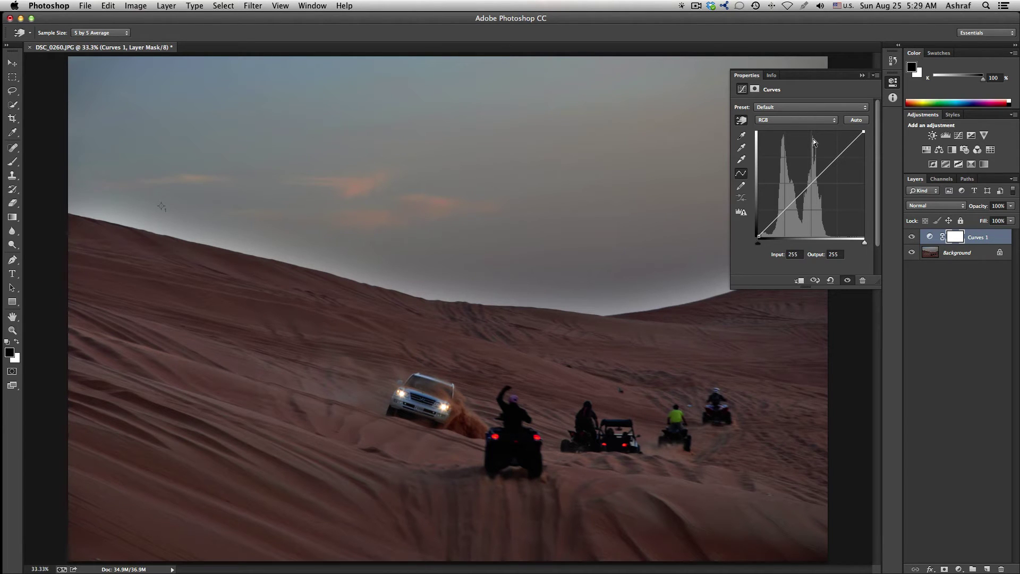
# Examine the halo point's input and output values on the Red, Green and Blue curves
pyautogui.click(819, 121)
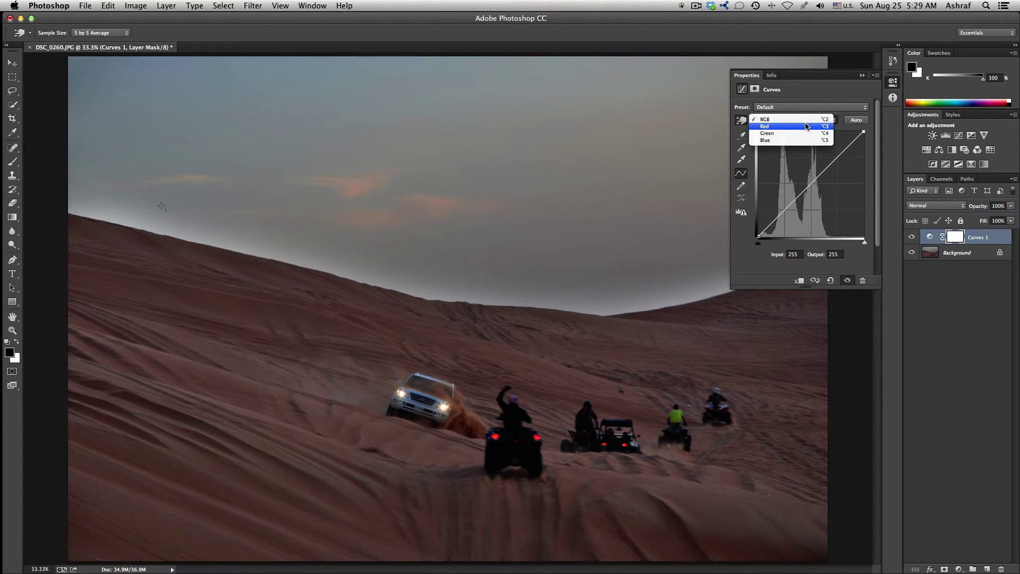
pyautogui.click(804, 128)
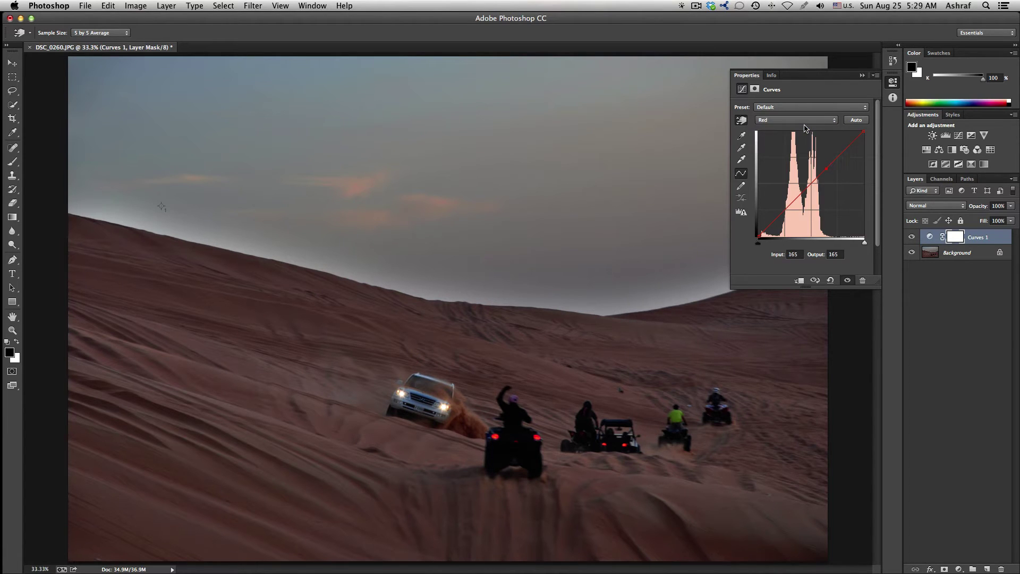
pyautogui.click(825, 170)
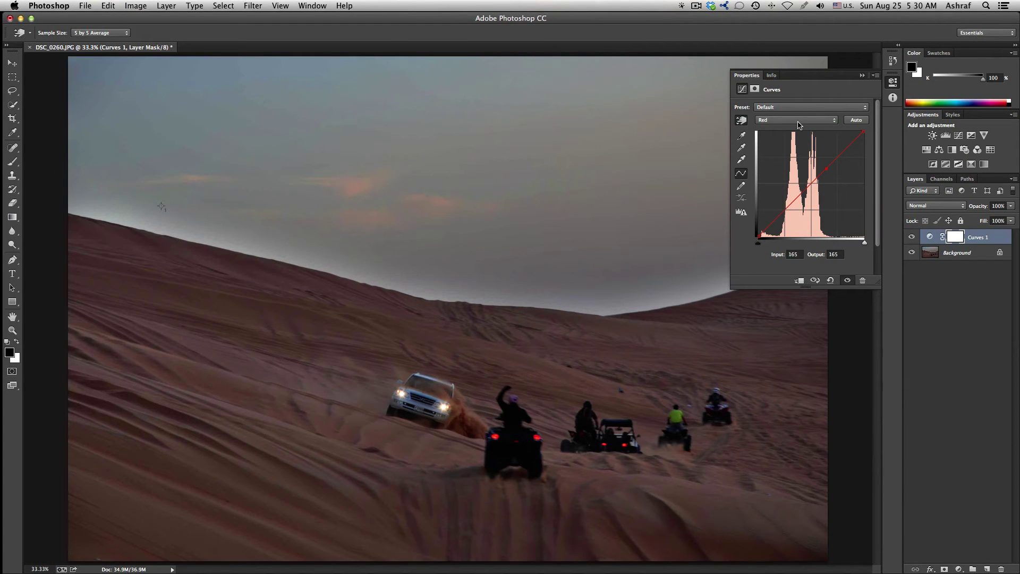
pyautogui.click(798, 122)
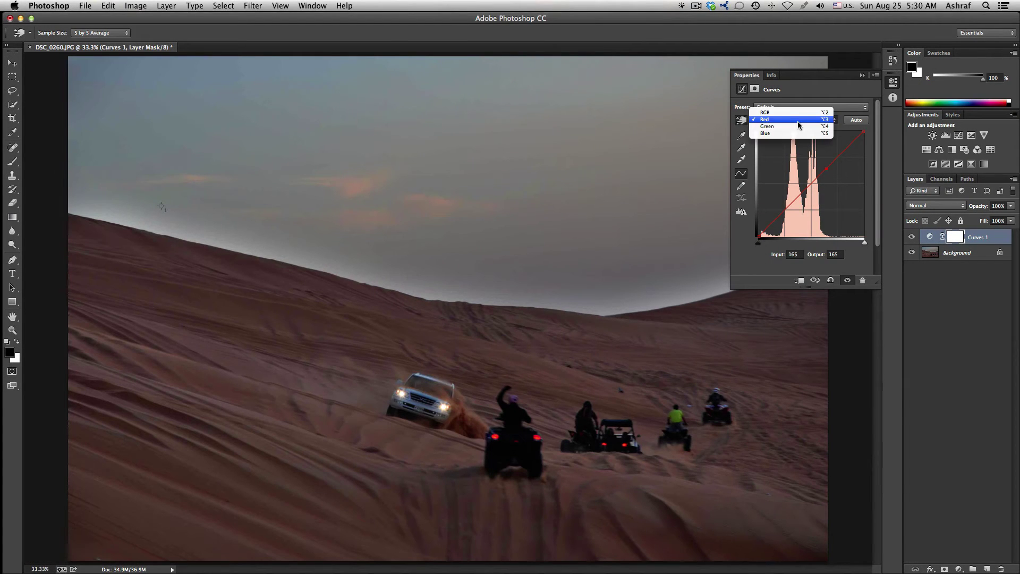
pyautogui.click(796, 127)
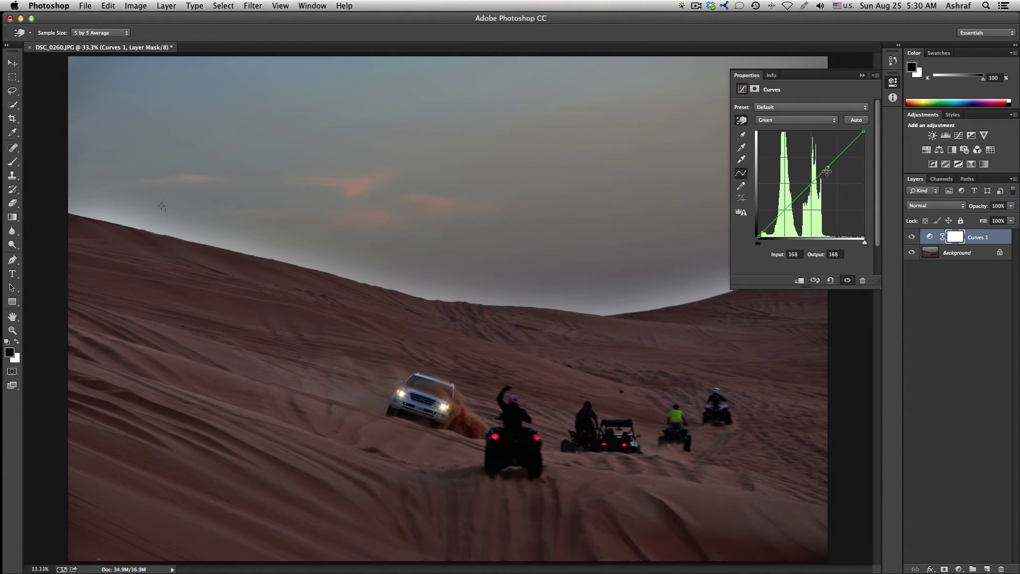
pyautogui.click(777, 121)
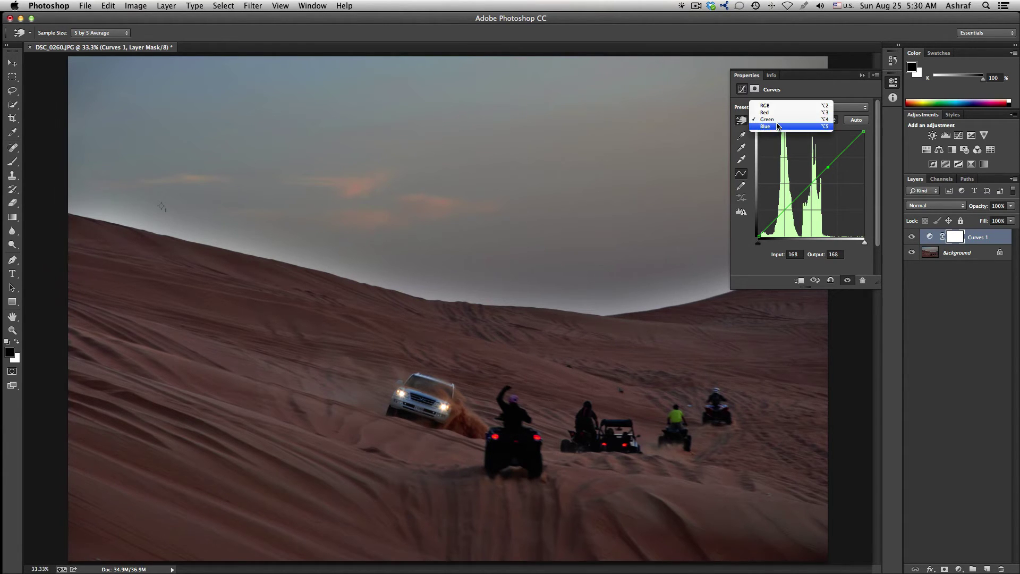
pyautogui.click(776, 131)
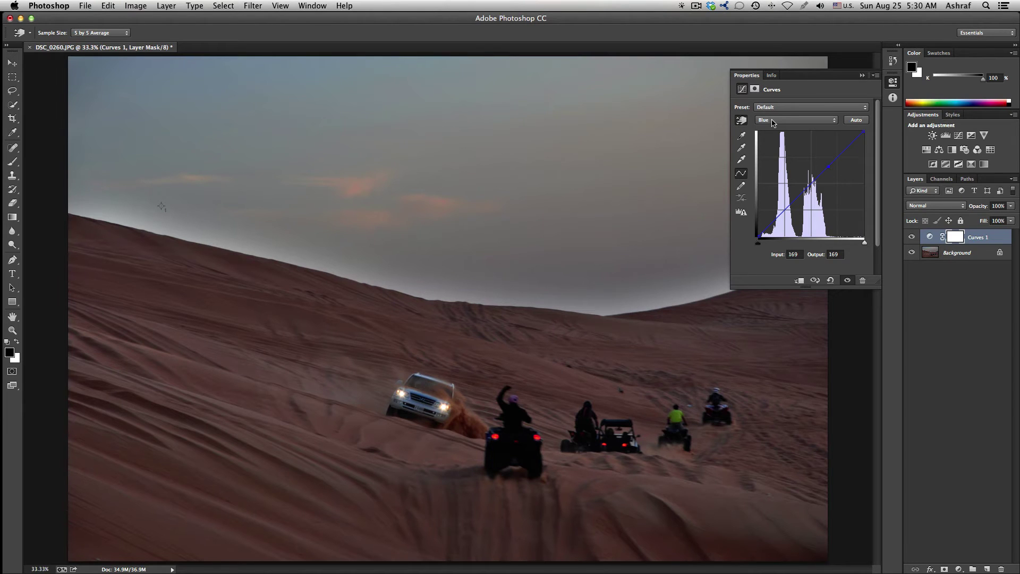
# Compare color sampler #1's RGB readings in the Info panel with the halo point's values on the Red curve
pyautogui.click(772, 78)
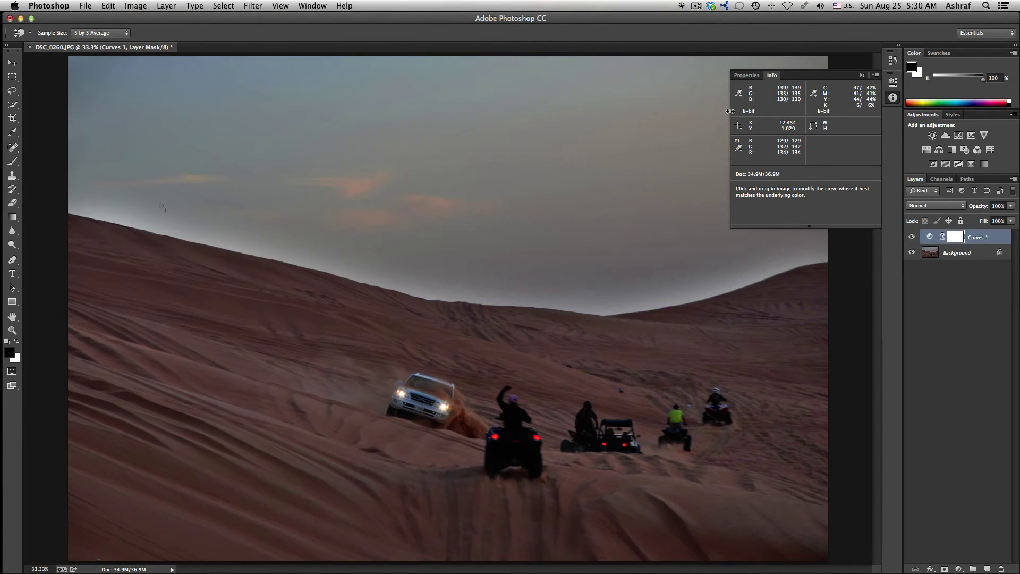
pyautogui.click(746, 75)
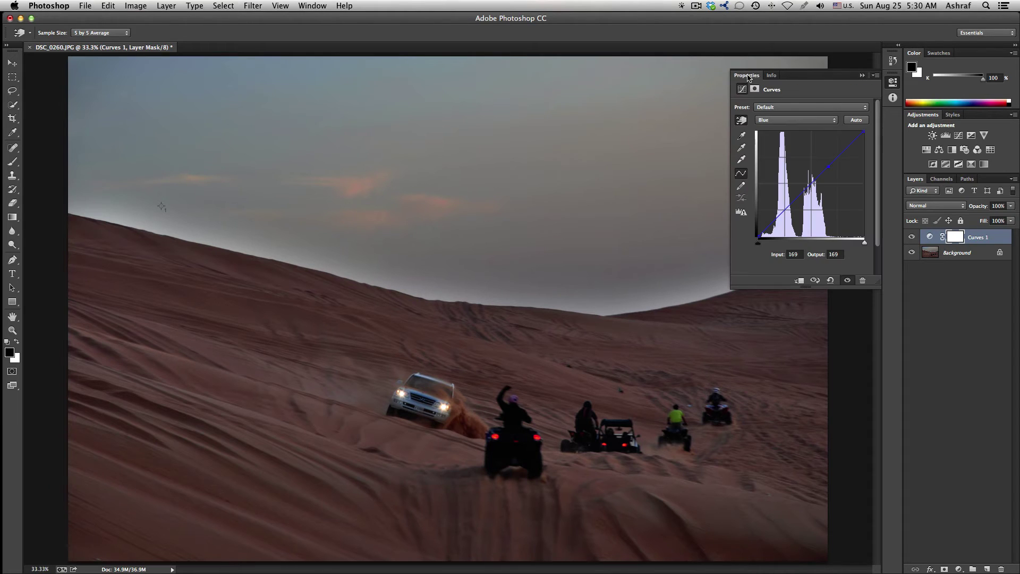
pyautogui.click(794, 121)
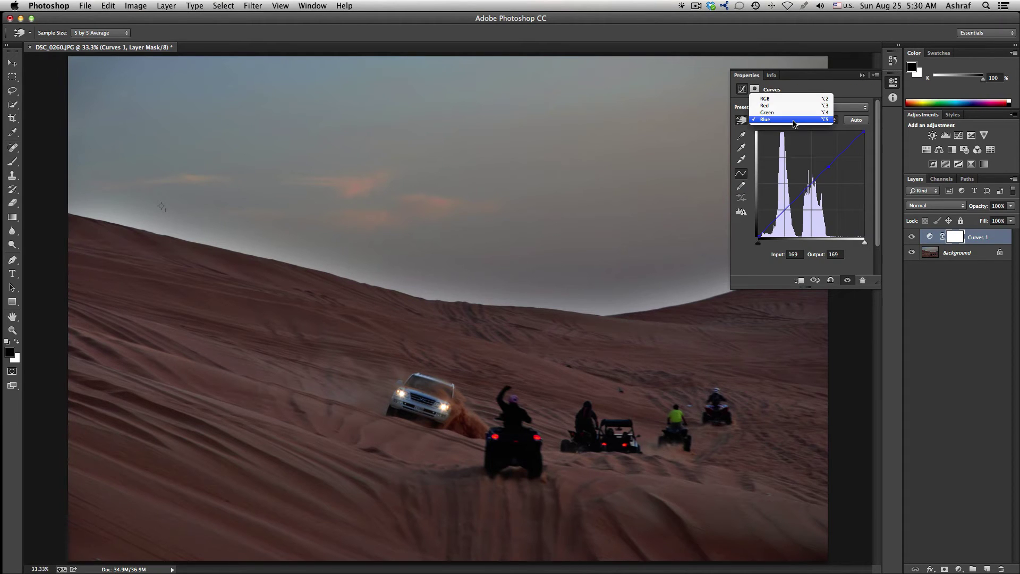
pyautogui.click(771, 105)
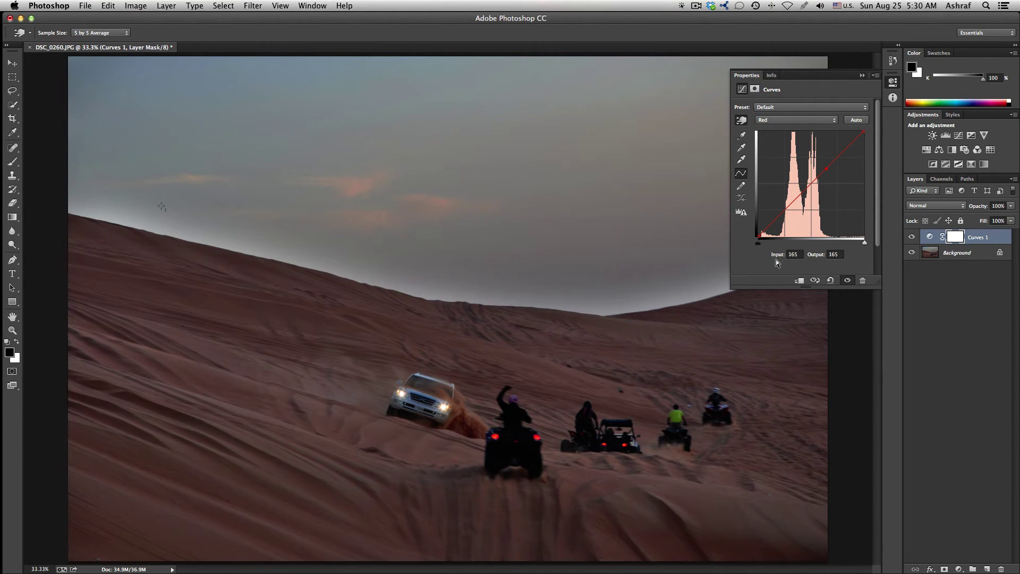
pyautogui.click(771, 76)
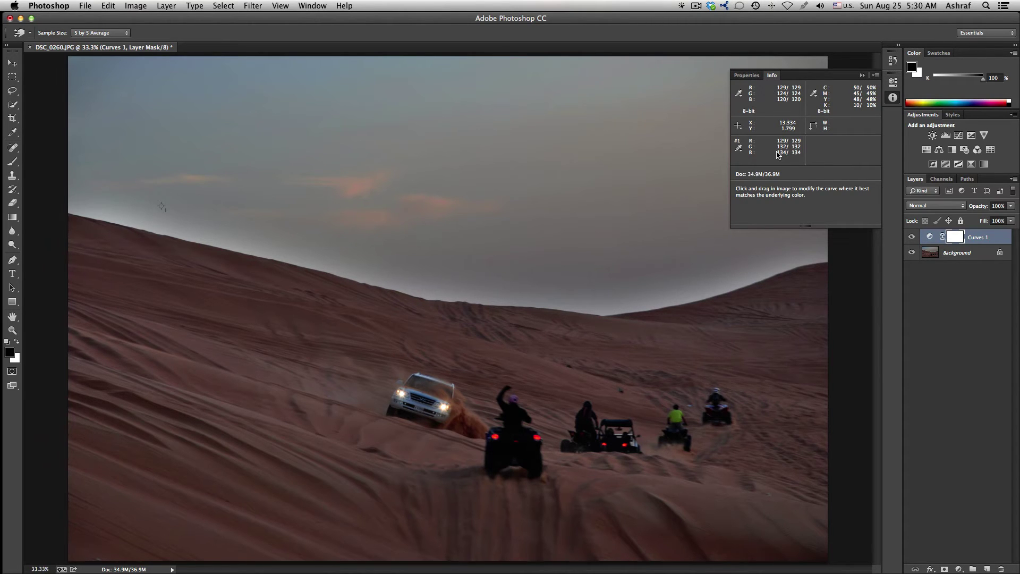
# Set the halo point's output on the Red curve to 129
pyautogui.click(749, 76)
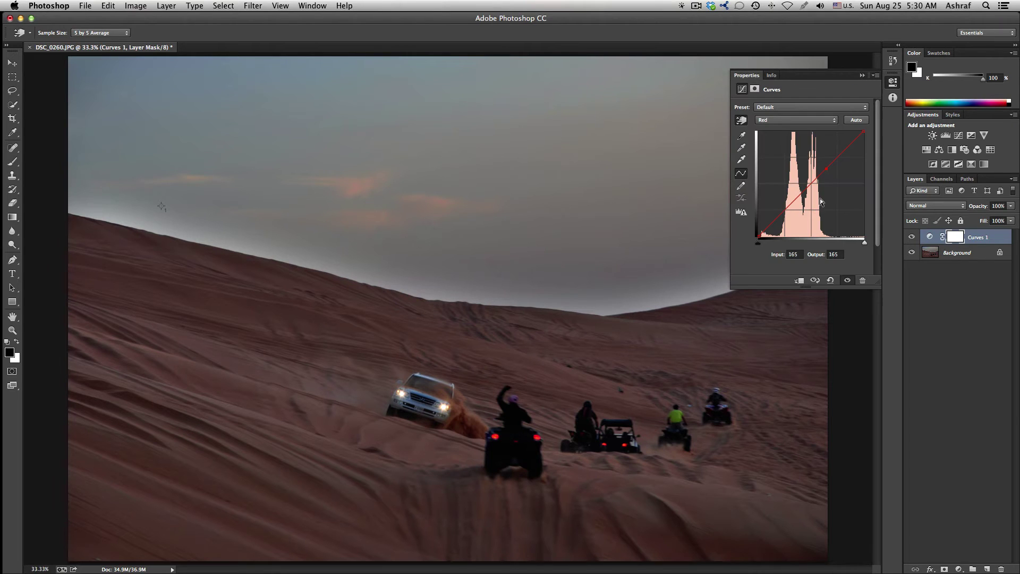
pyautogui.click(835, 255)
pyautogui.write('1')
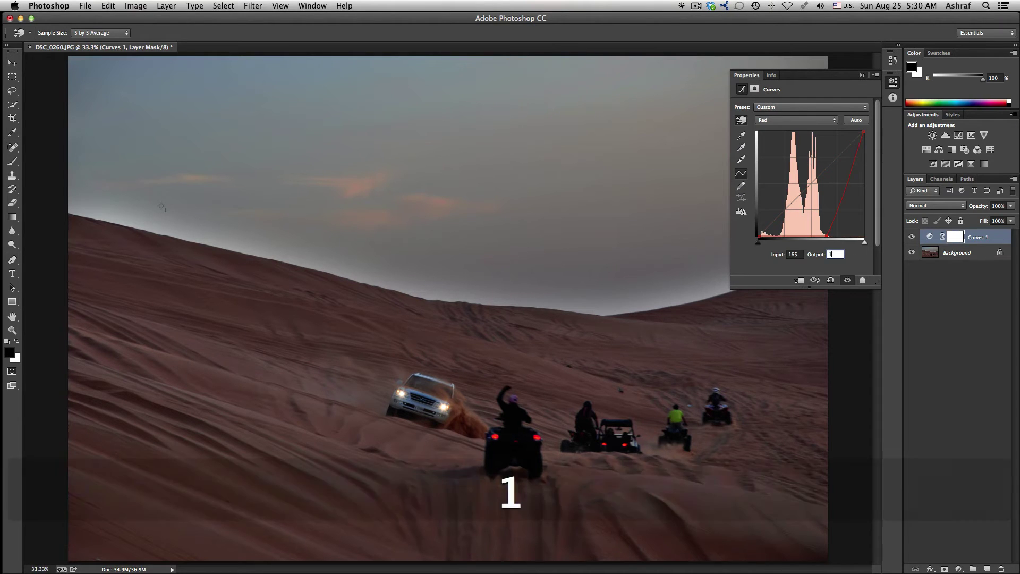
pyautogui.write('29')
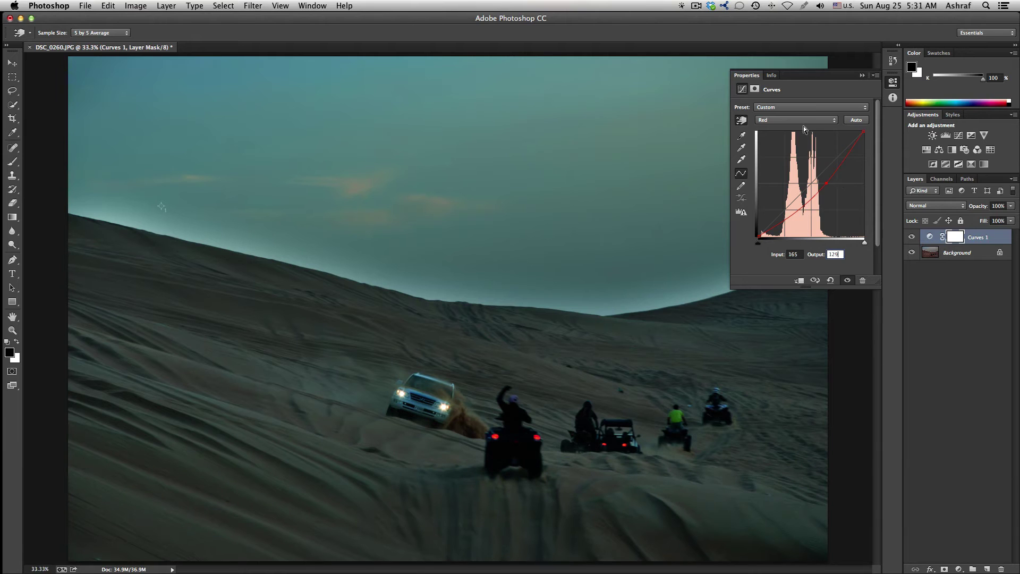
# Check color sampler #1's original green reading and set the halo point's output on the Green curve to 132
pyautogui.click(773, 76)
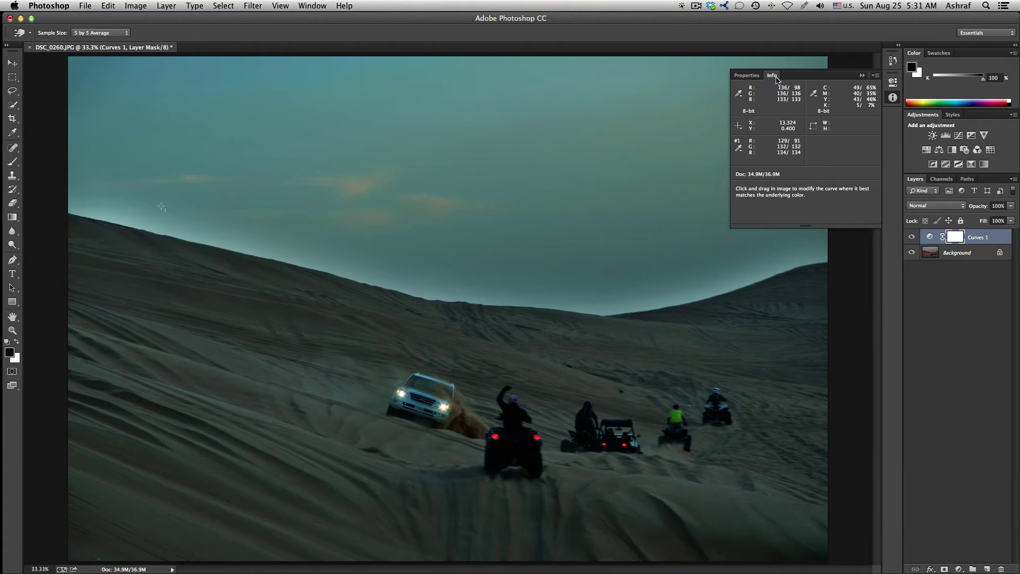
pyautogui.click(748, 76)
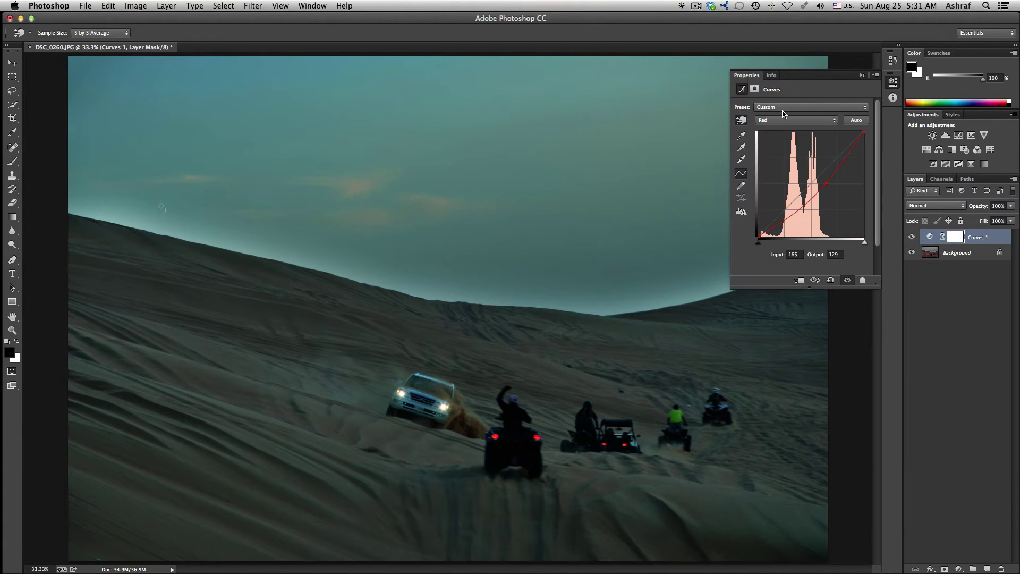
pyautogui.click(782, 125)
pyautogui.click(782, 129)
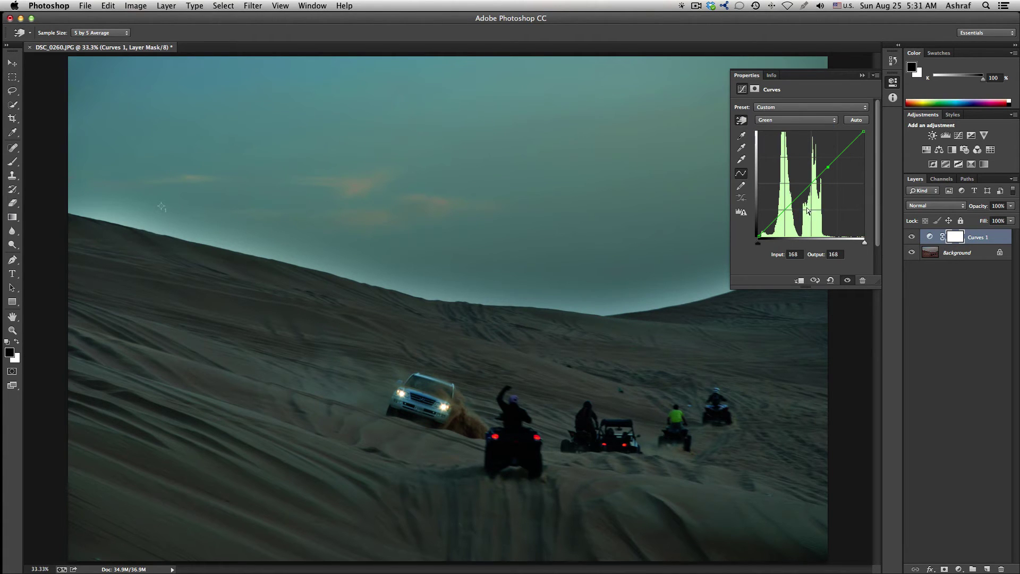
pyautogui.doubleClick(834, 254)
pyautogui.write('1')
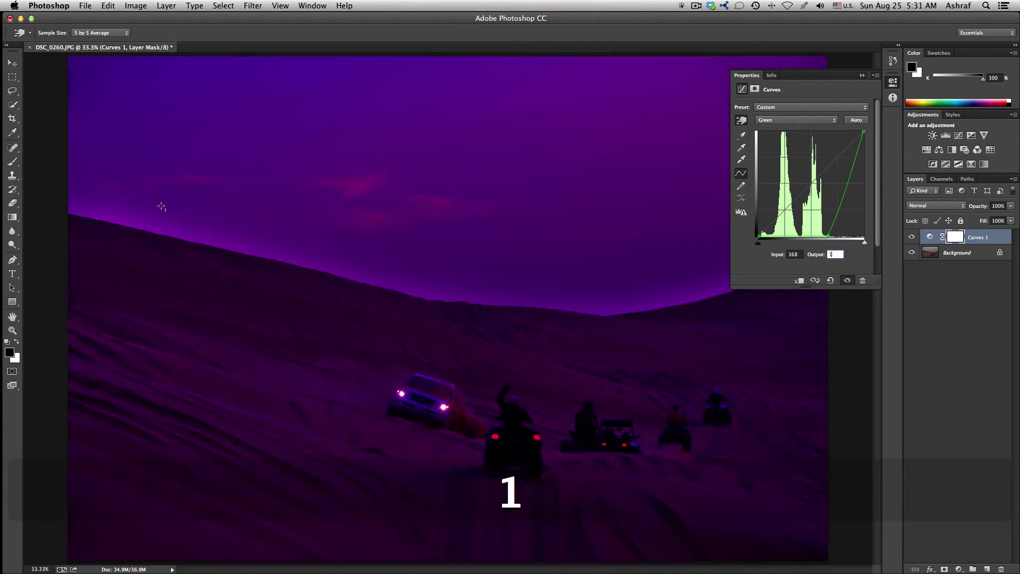
pyautogui.write('32')
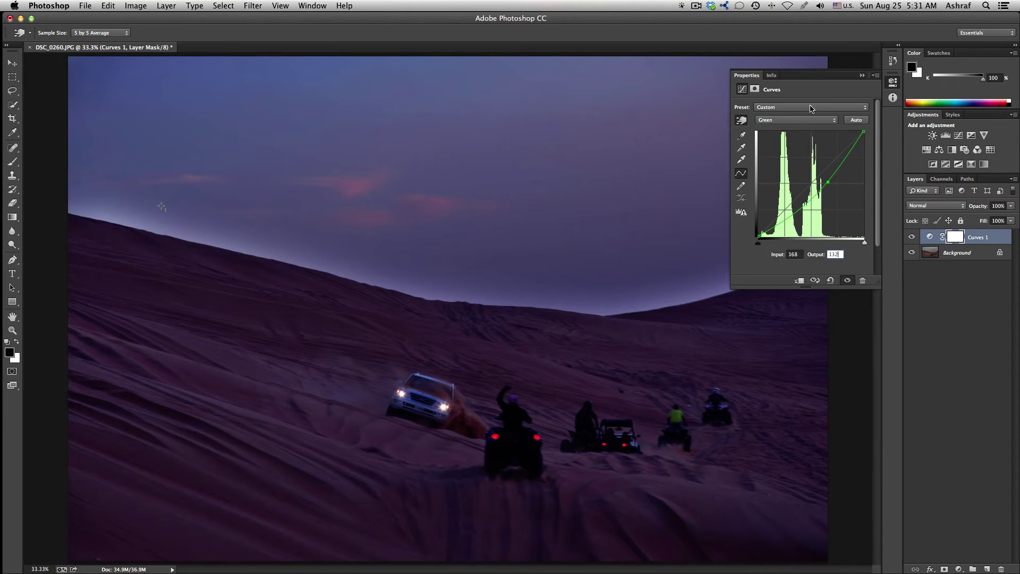
# Check color sampler #1's original blue reading and set the halo point's output on the Blue curve to 134
pyautogui.click(771, 75)
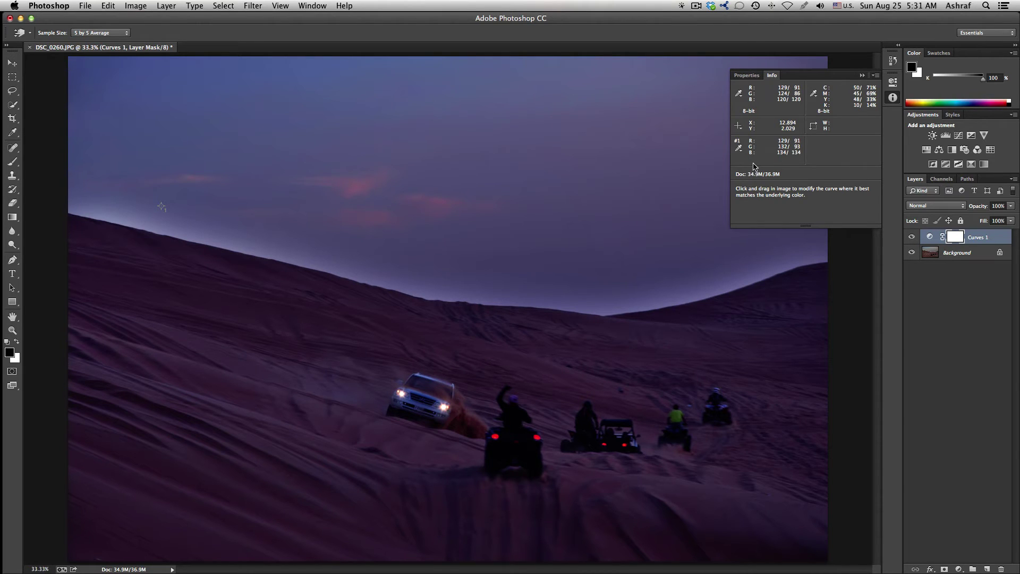
pyautogui.click(748, 75)
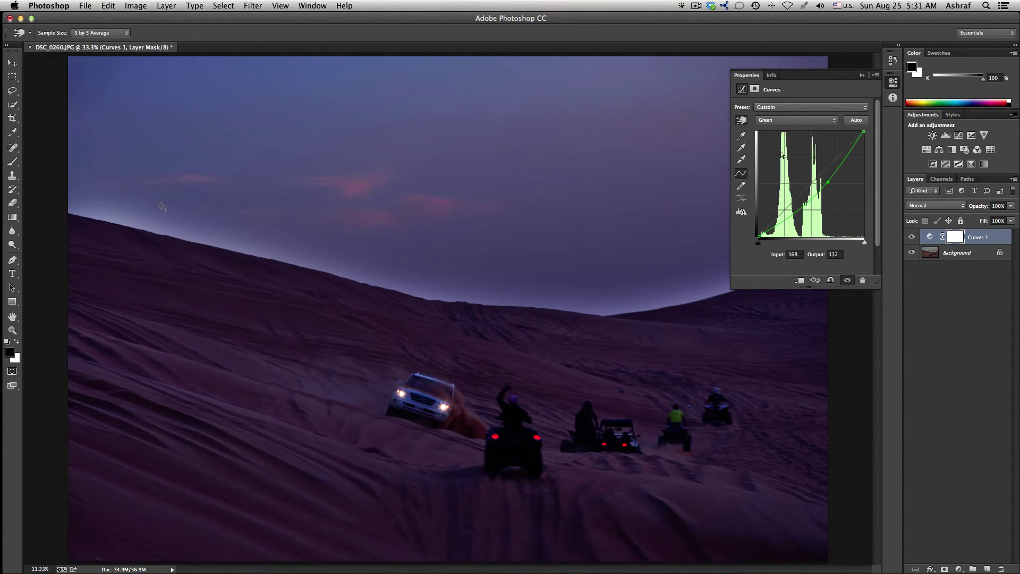
pyautogui.click(797, 120)
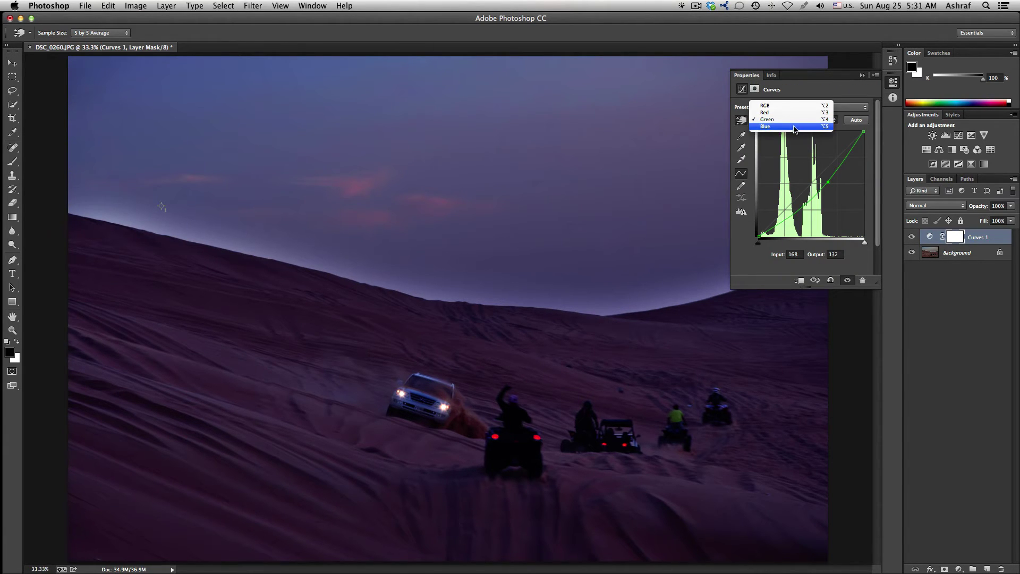
pyautogui.click(795, 129)
pyautogui.doubleClick(833, 255)
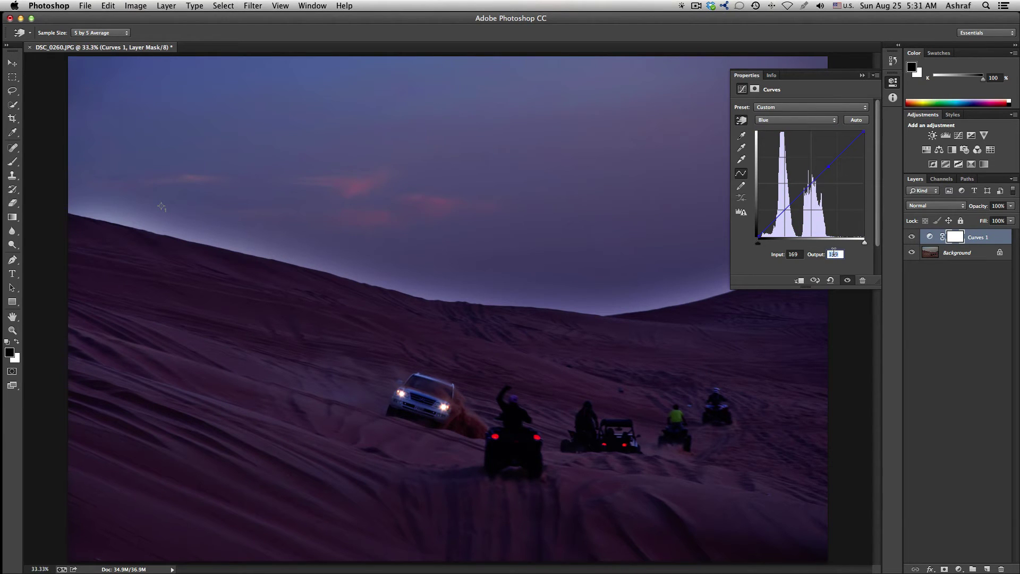
pyautogui.write('134')
# Collapse the Curves properties and invert the adjustment's layer mask to black
pyautogui.keyDown('super'); pyautogui.click(210, 279); pyautogui.keyUp('super')
pyautogui.click(862, 75)
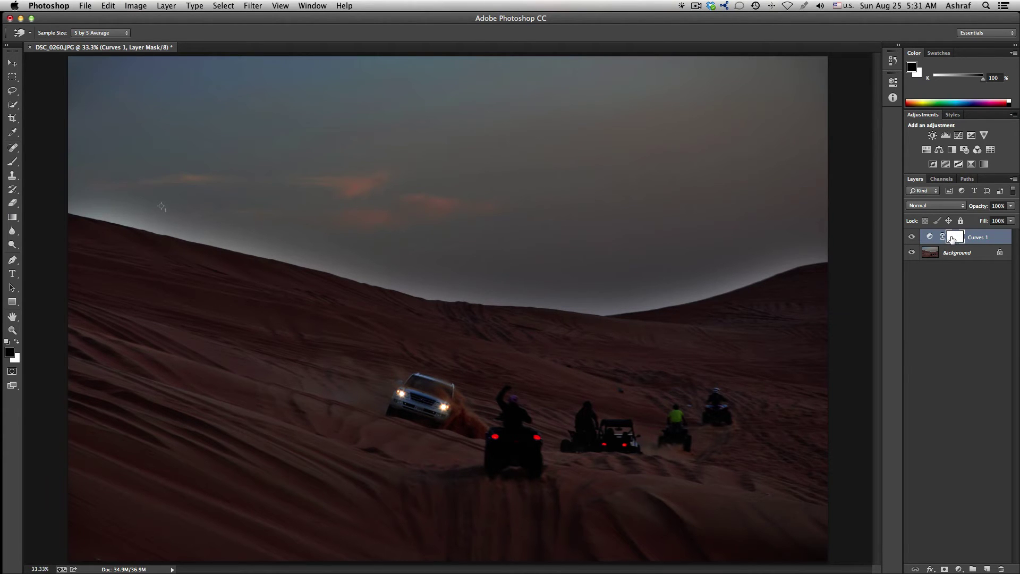
pyautogui.hotkey('shift', 'i')
pyautogui.press('super')
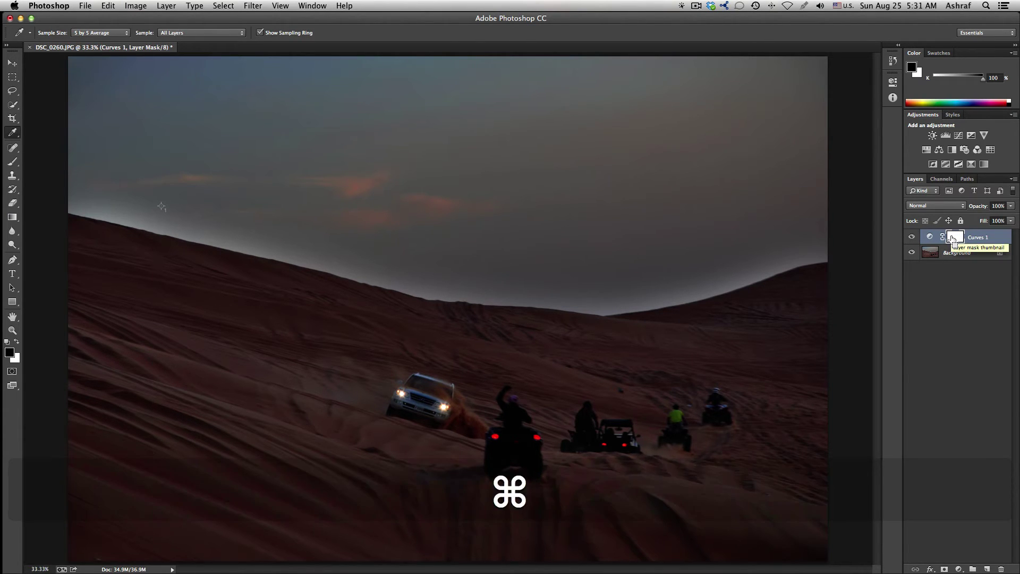
pyautogui.press('super+i')
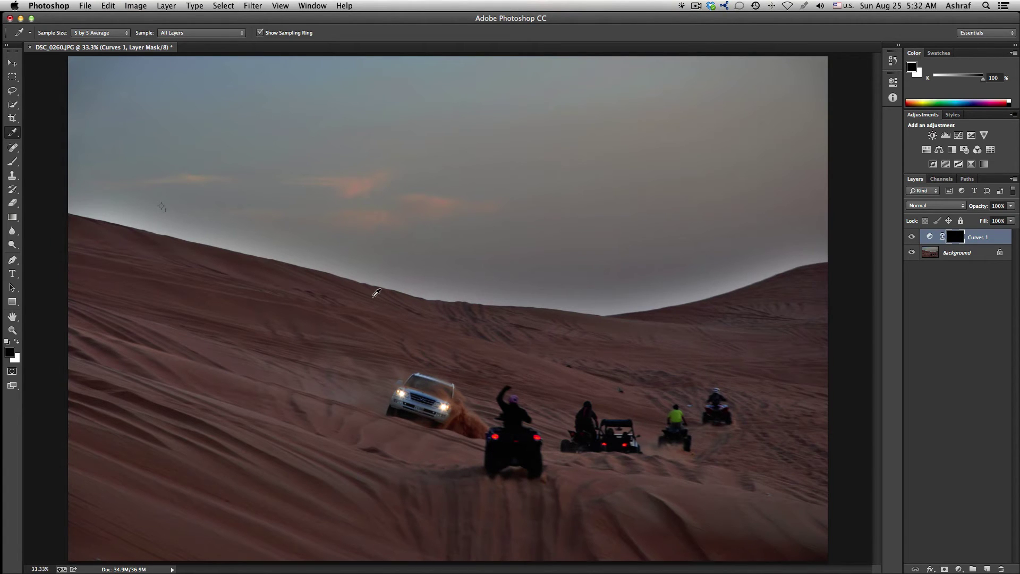
# Select all the dunes with the Quick Selection tool and invert the selection to cover the sky
pyautogui.keyDown('alt'); pyautogui.click(377, 292); pyautogui.keyUp('alt')
pyautogui.click(12, 106)
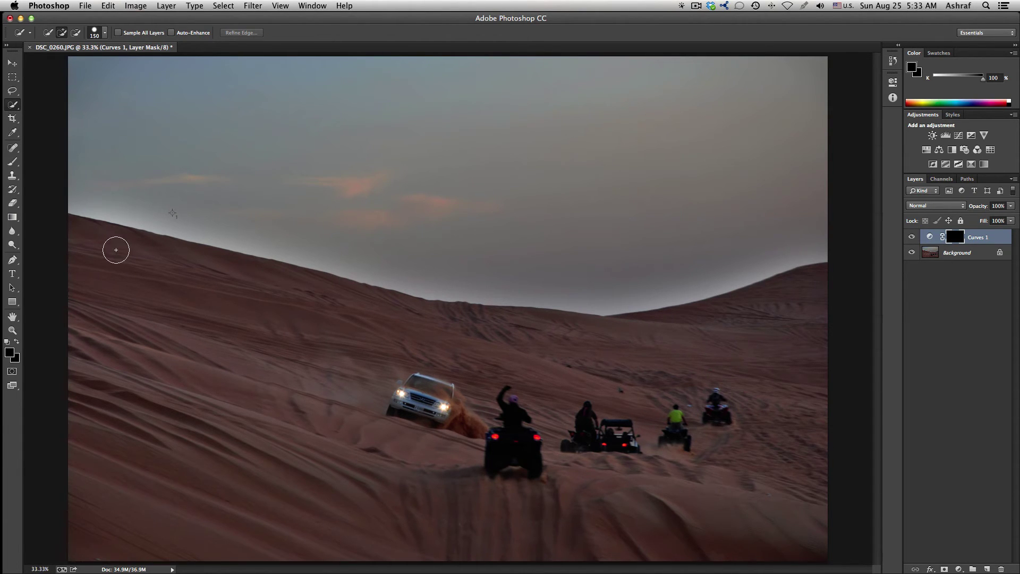
pyautogui.moveTo(71, 237)
pyautogui.mouseDown()
pyautogui.moveTo(485, 461)
pyautogui.moveTo(556, 484)
pyautogui.moveTo(657, 462)
pyautogui.moveTo(713, 423)
pyautogui.mouseUp()
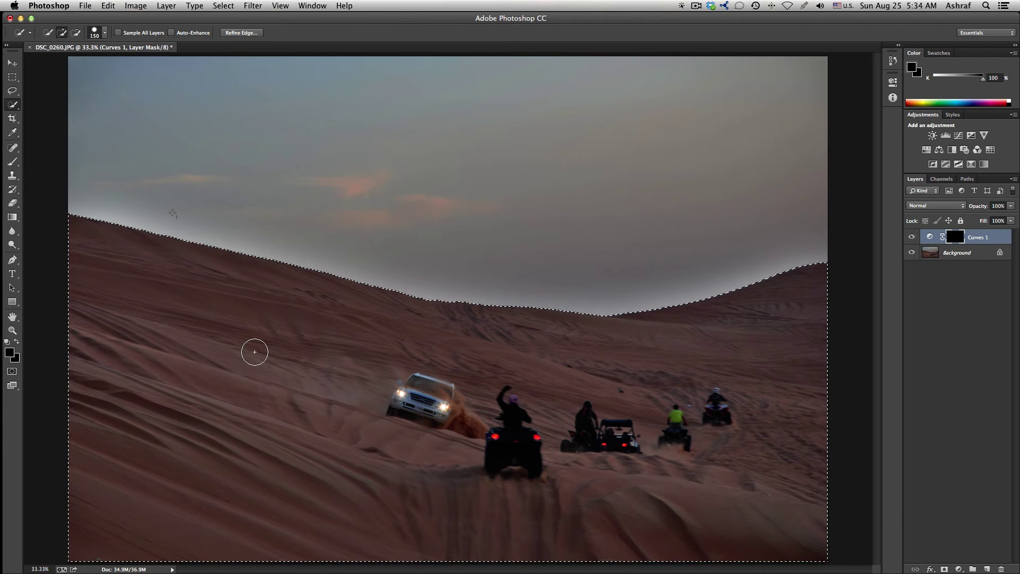
pyautogui.press('shift+super+i')
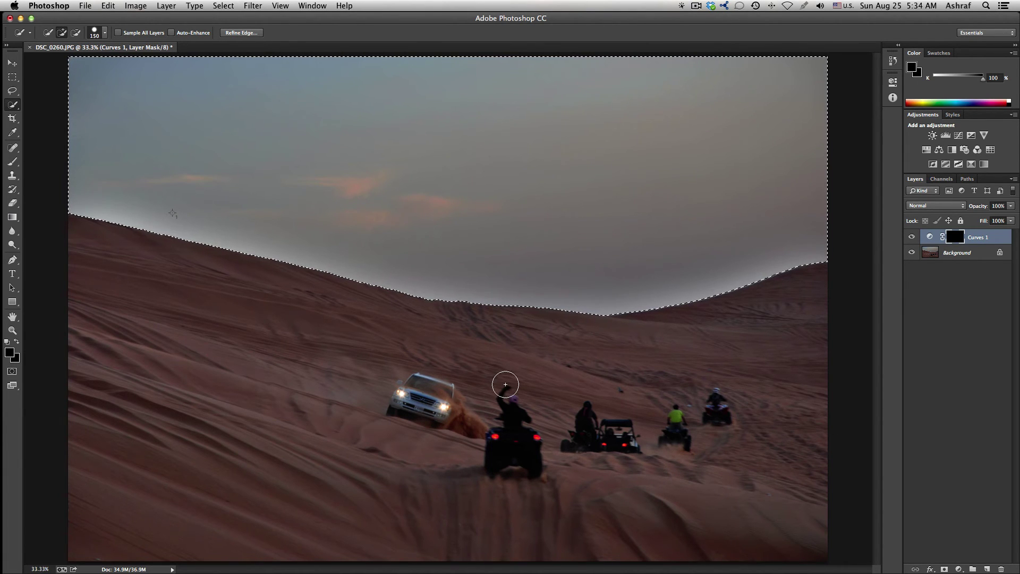
# Set up the Brush tool with a 300 px size and 0% hardness
pyautogui.press('b')
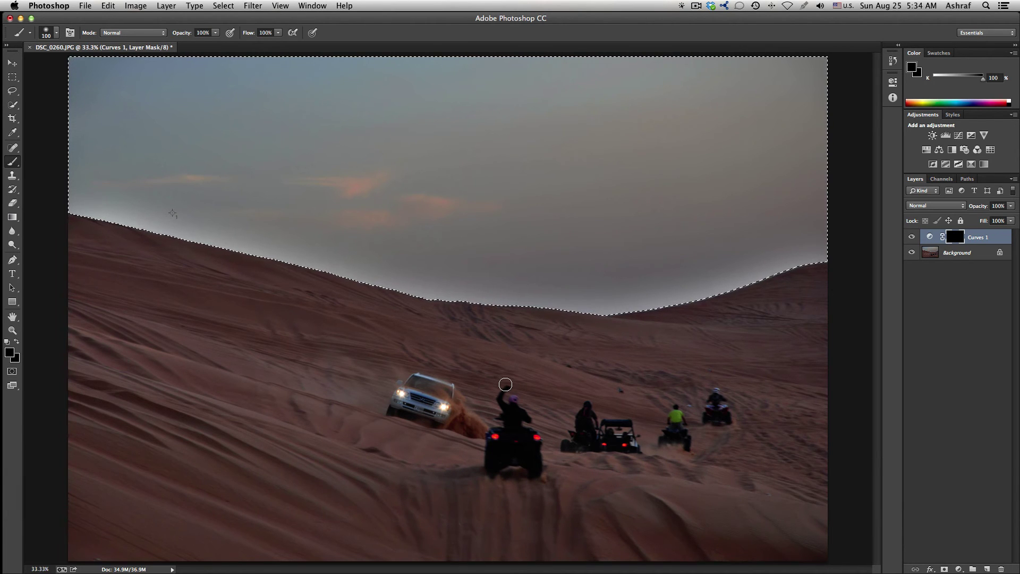
pyautogui.press(']')
pyautogui.press(']')
pyautogui.press(']')
pyautogui.press(']')
pyautogui.press(']')
pyautogui.press(']')
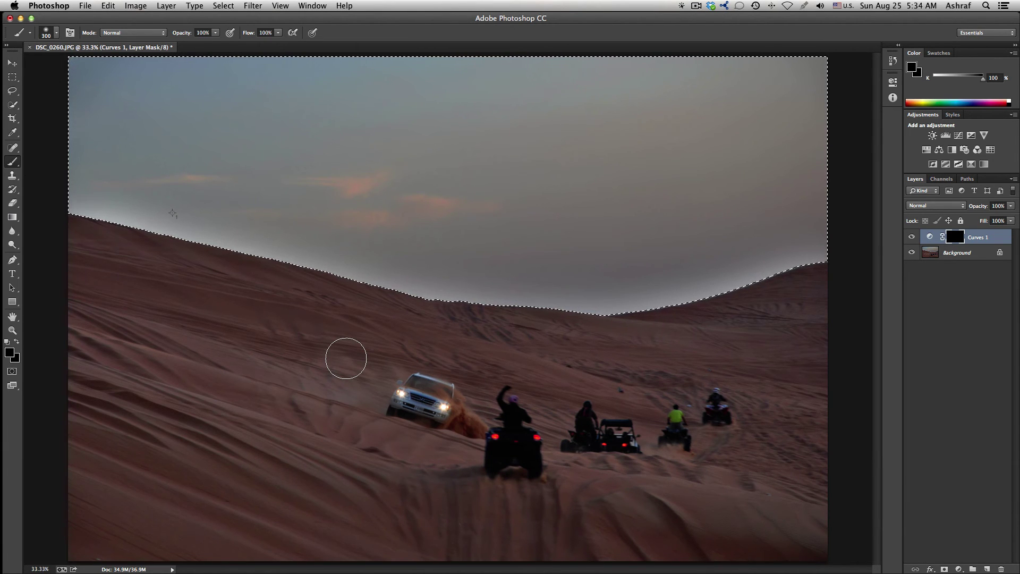
pyautogui.click(56, 33)
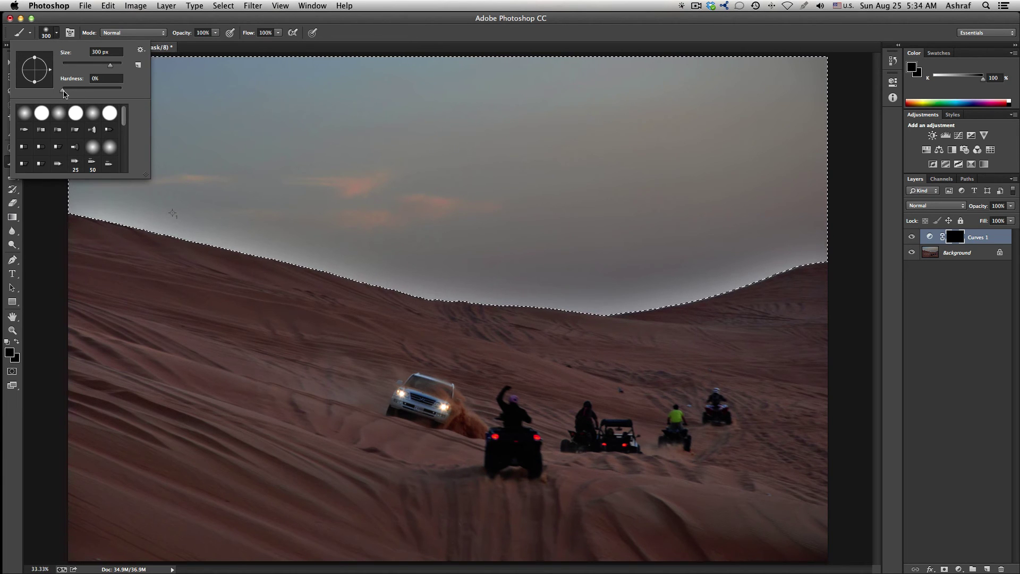
pyautogui.moveTo(64, 93)
pyautogui.mouseDown()
pyautogui.moveTo(121, 89)
pyautogui.moveTo(63, 90)
pyautogui.mouseUp()
pyautogui.click(57, 33)
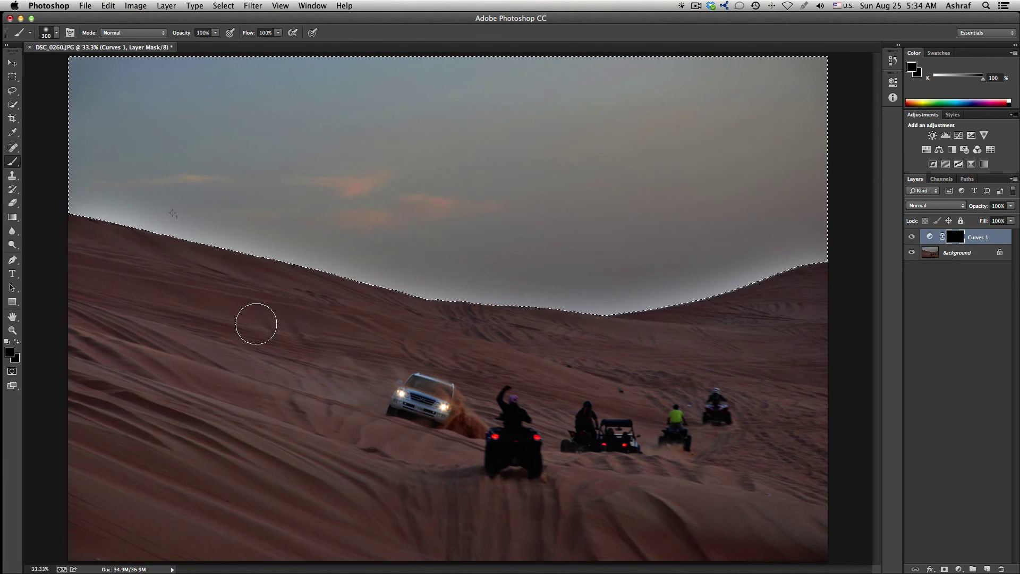
# Adjust the brush interactively on the canvas, raising hardness to 100% and returning it to 0%, with a final size of 289 px
pyautogui.hotkey('ctrl', 'alt')
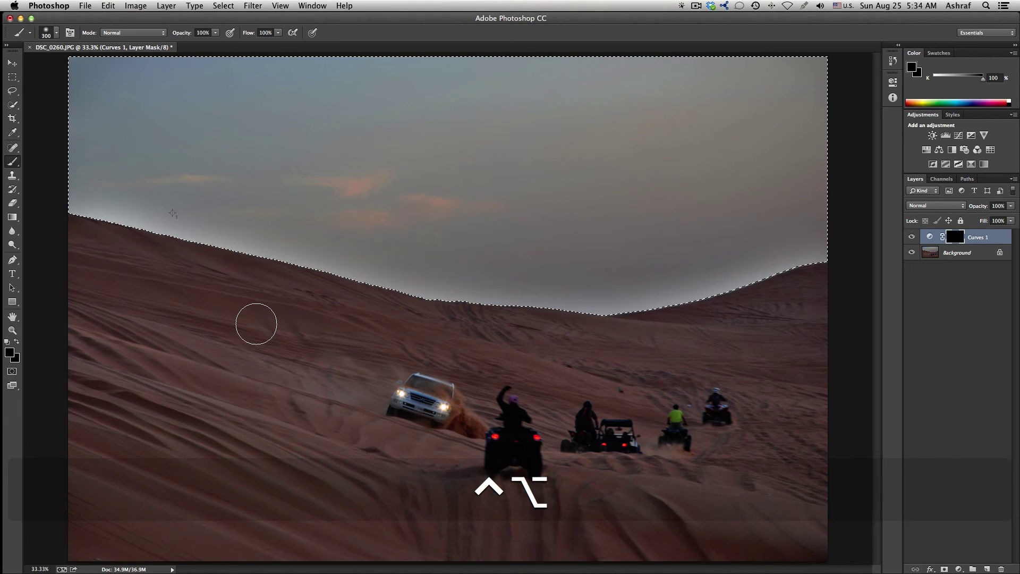
pyautogui.moveTo(257, 323); pyautogui.dragTo(257, 326)
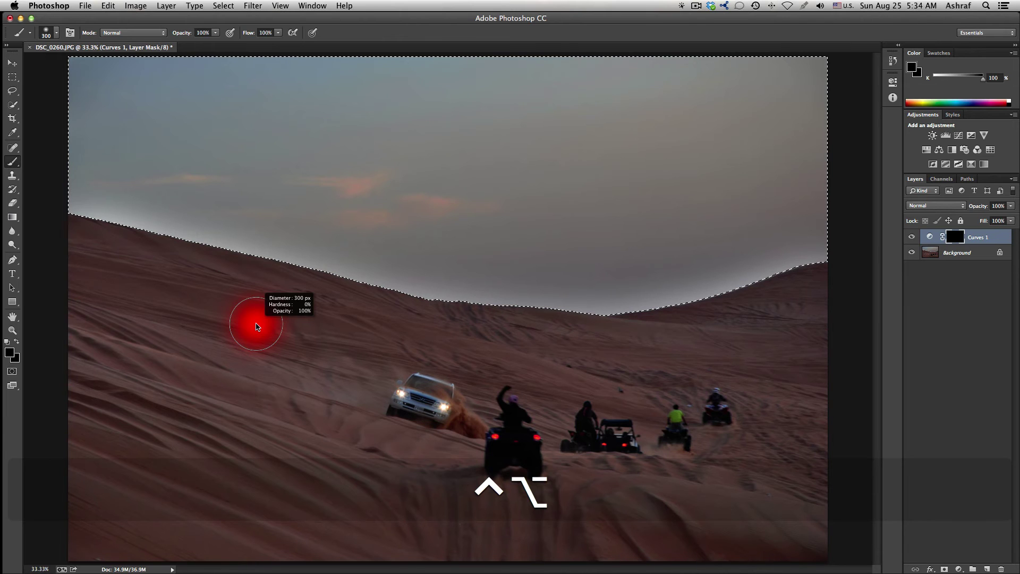
pyautogui.moveTo(257, 326)
pyautogui.mouseDown()
pyautogui.moveTo(257, 133)
pyautogui.moveTo(237, 275)
pyautogui.moveTo(264, 462)
pyautogui.mouseUp()
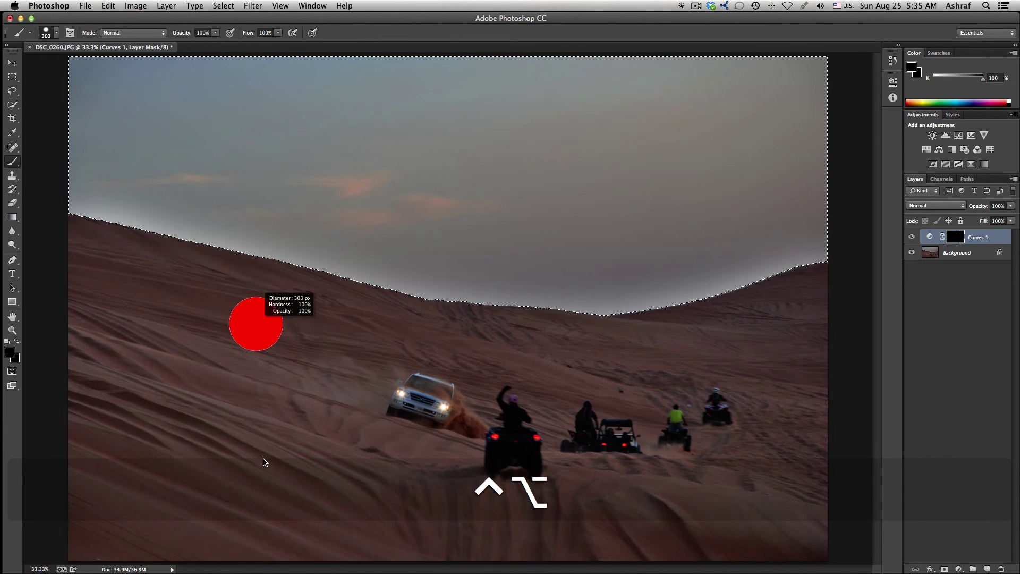
pyautogui.moveTo(264, 462); pyautogui.dragTo(257, 178)
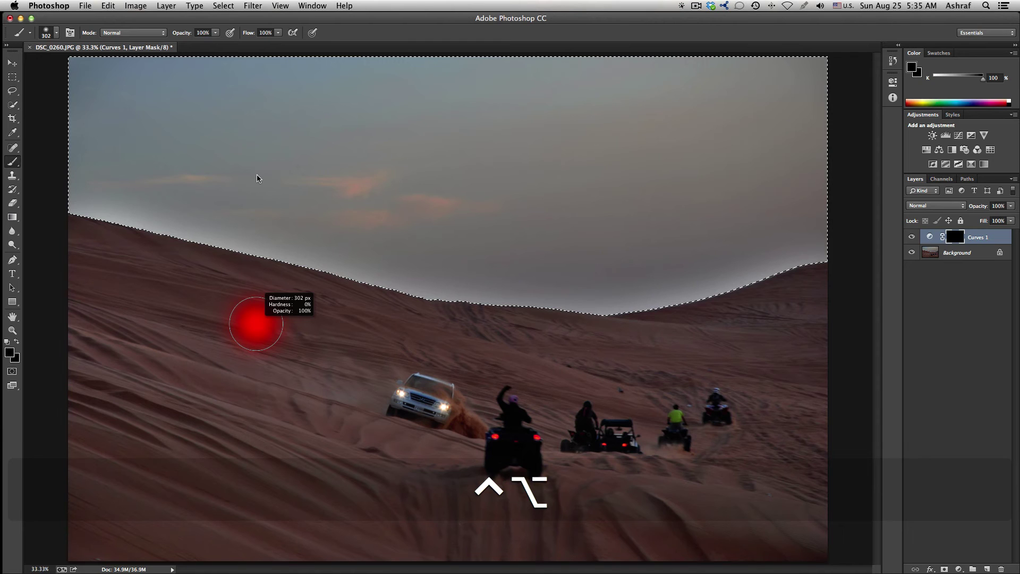
pyautogui.moveTo(257, 178)
pyautogui.mouseDown()
pyautogui.moveTo(225, 174)
pyautogui.moveTo(256, 165)
pyautogui.mouseUp()
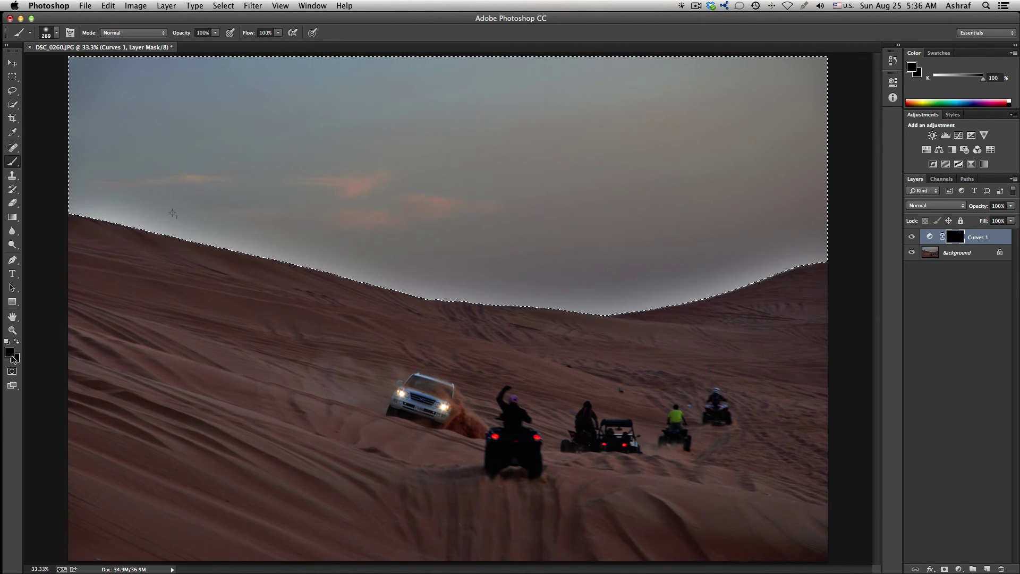
# Paint white on the Curves mask along the horizon halo using the default colors, and hide the selection outline
pyautogui.press('d')
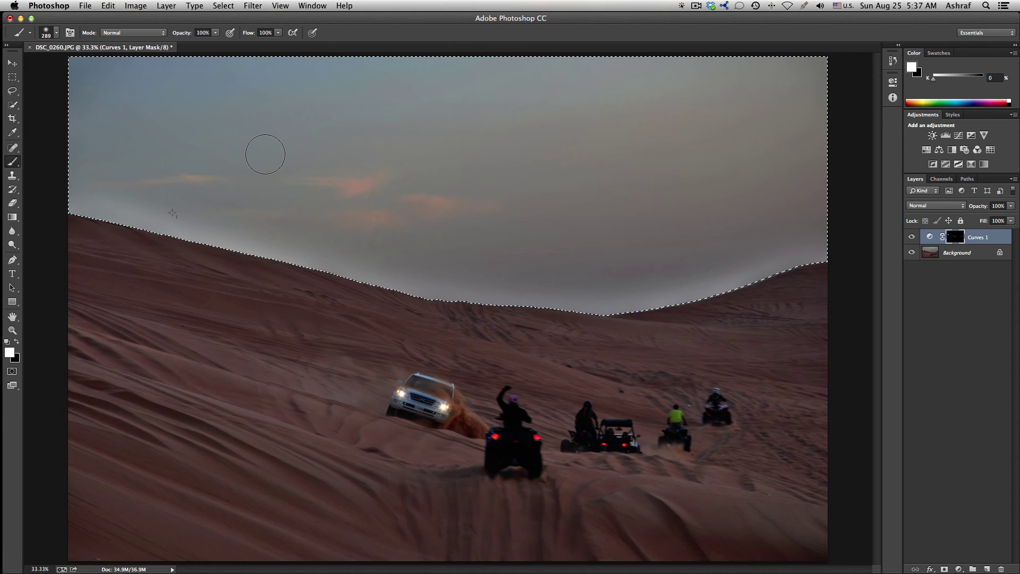
pyautogui.press('super')
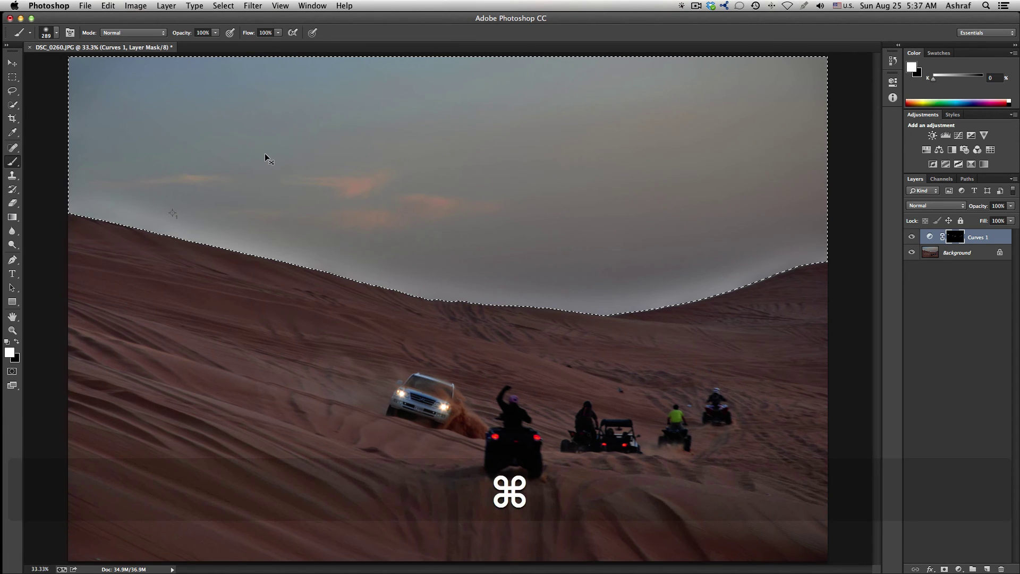
pyautogui.press('super+h')
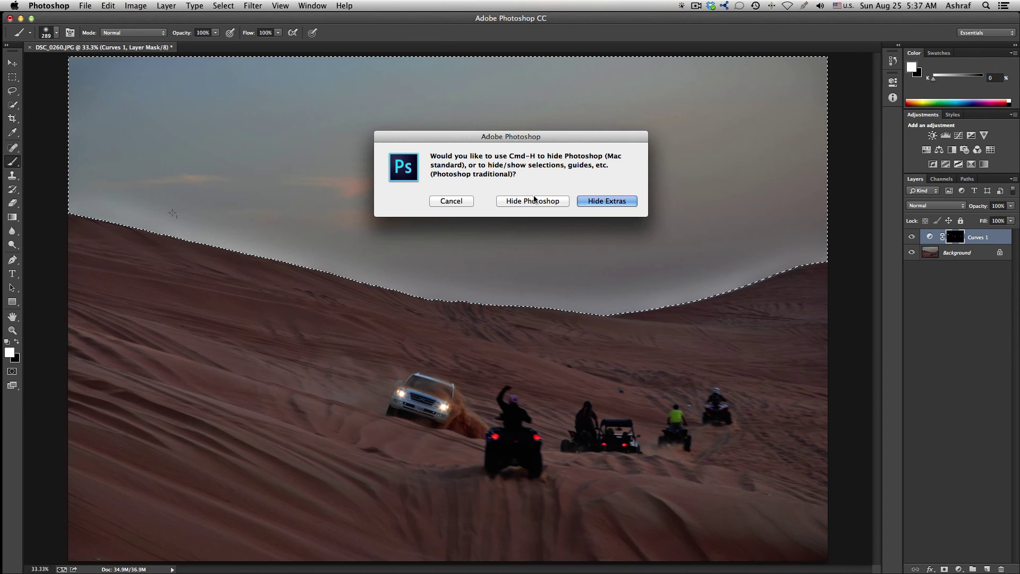
pyautogui.click(608, 202)
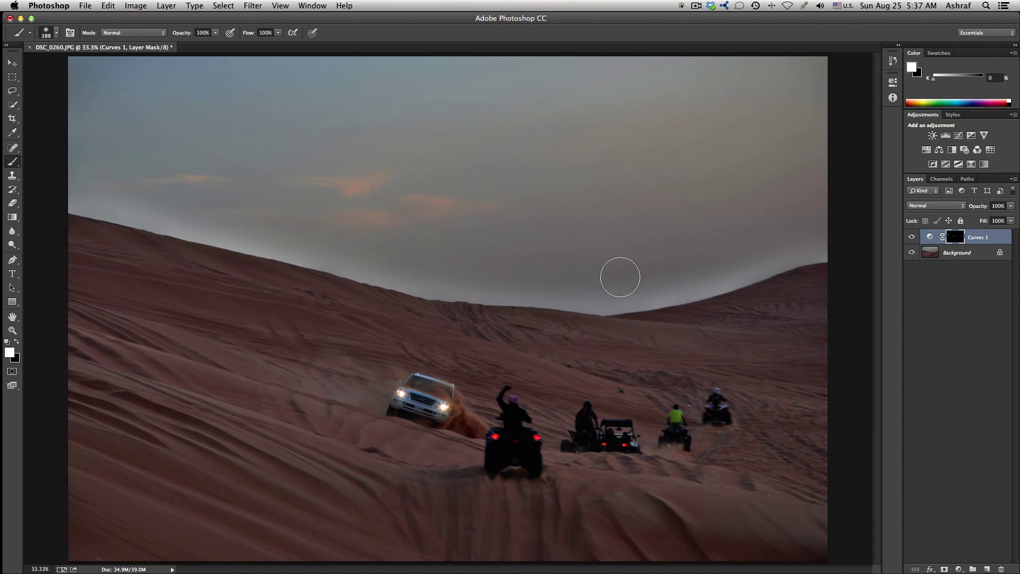
pyautogui.click(912, 237)
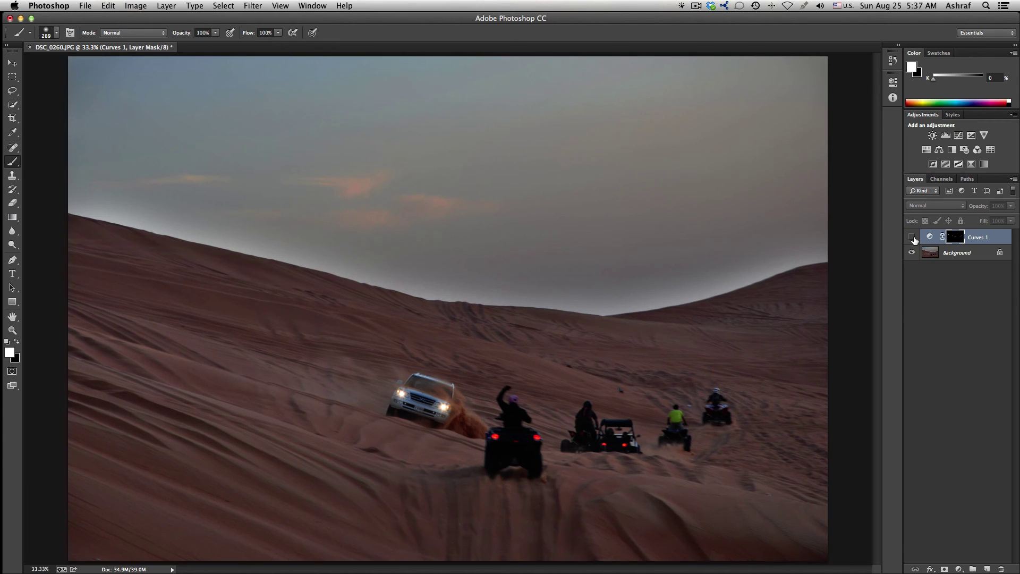
pyautogui.click(912, 237)
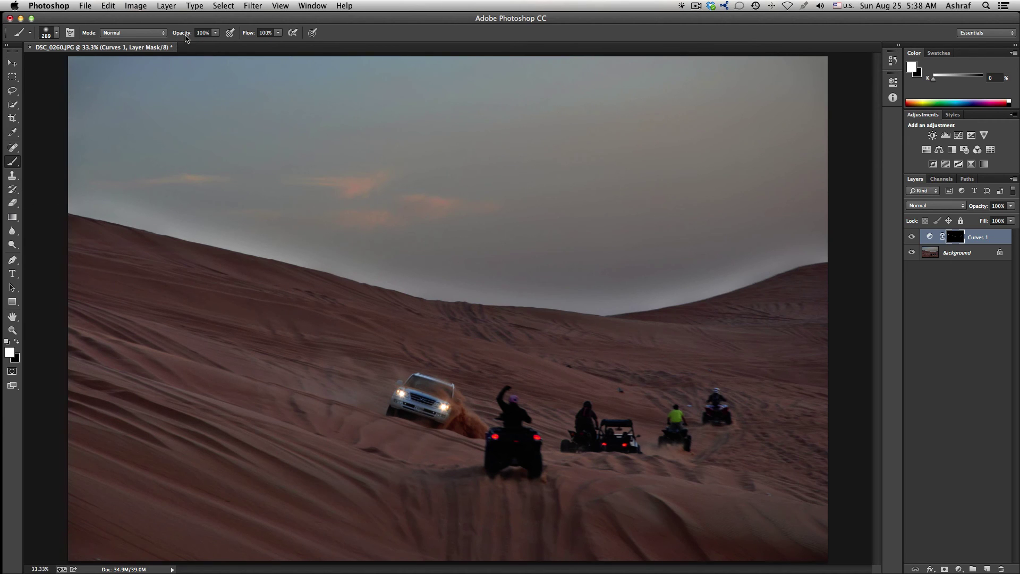
# Lower the brush opacity to 10%, paint more white along the whole horizon halo, and compare with the Curves layer off and on
pyautogui.moveTo(185, 33); pyautogui.dragTo(139, 31)
pyautogui.moveTo(76, 203); pyautogui.dragTo(260, 248)
pyautogui.moveTo(74, 212); pyautogui.dragTo(412, 288)
pyautogui.moveTo(667, 309)
pyautogui.mouseDown()
pyautogui.moveTo(814, 267)
pyautogui.moveTo(774, 268)
pyautogui.moveTo(739, 287)
pyautogui.moveTo(776, 266)
pyautogui.moveTo(824, 259)
pyautogui.moveTo(714, 299)
pyautogui.moveTo(560, 293)
pyautogui.mouseUp()
pyautogui.moveTo(476, 292)
pyautogui.mouseDown()
pyautogui.moveTo(251, 267)
pyautogui.moveTo(126, 240)
pyautogui.moveTo(71, 214)
pyautogui.moveTo(291, 257)
pyautogui.moveTo(290, 269)
pyautogui.moveTo(504, 303)
pyautogui.moveTo(630, 306)
pyautogui.moveTo(823, 272)
pyautogui.moveTo(323, 287)
pyautogui.moveTo(59, 217)
pyautogui.moveTo(138, 218)
pyautogui.moveTo(357, 276)
pyautogui.moveTo(260, 259)
pyautogui.moveTo(225, 250)
pyautogui.moveTo(441, 301)
pyautogui.moveTo(527, 308)
pyautogui.moveTo(771, 288)
pyautogui.moveTo(848, 259)
pyautogui.mouseUp()
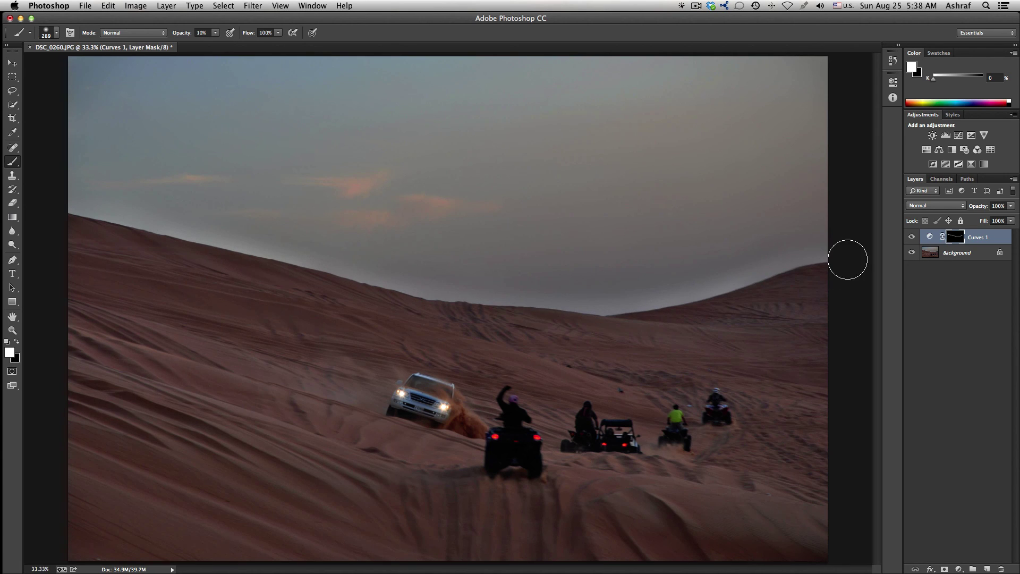
pyautogui.click(911, 237)
pyautogui.click(912, 237)
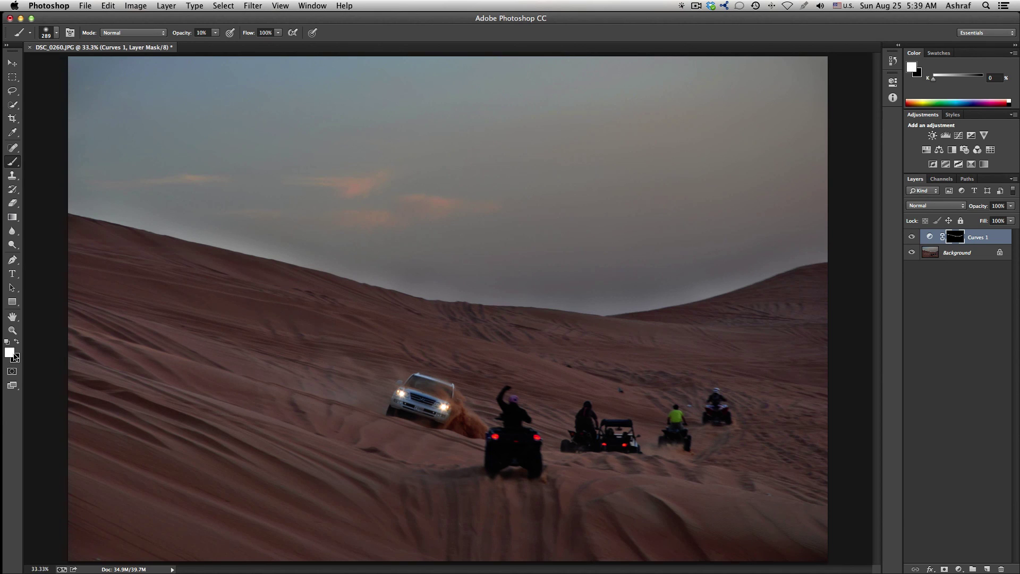
# Paint black on the mask over the sky above the horizon with a 600 px brush, and compare the before and after
pyautogui.press('x')
pyautogui.press(']')
pyautogui.press(']')
pyautogui.press(']')
pyautogui.press(']')
pyautogui.moveTo(276, 205)
pyautogui.mouseDown()
pyautogui.moveTo(319, 205)
pyautogui.moveTo(353, 228)
pyautogui.moveTo(453, 230)
pyautogui.moveTo(442, 233)
pyautogui.moveTo(558, 261)
pyautogui.moveTo(663, 248)
pyautogui.moveTo(710, 225)
pyautogui.moveTo(812, 209)
pyautogui.moveTo(526, 244)
pyautogui.mouseUp()
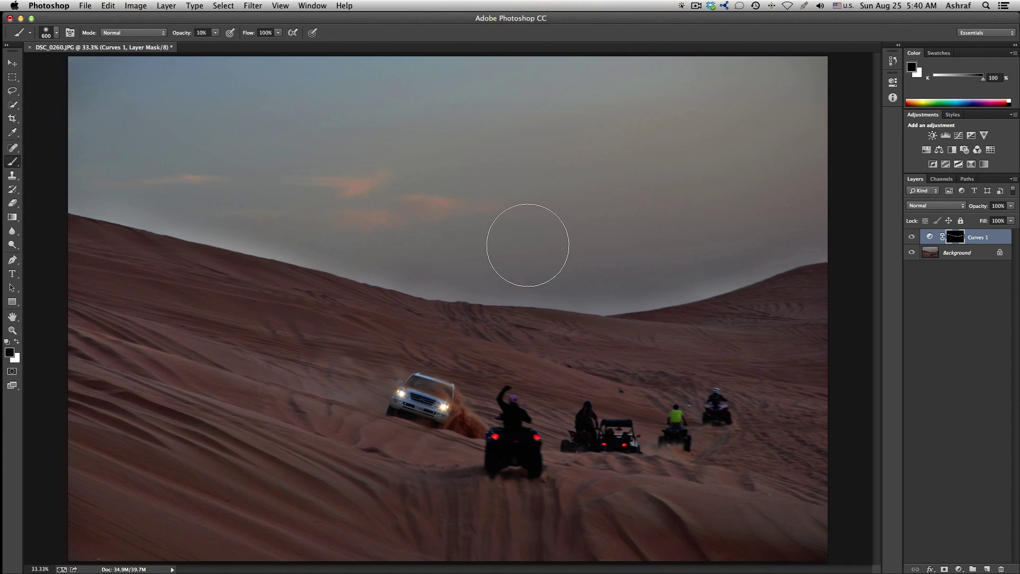
pyautogui.click(911, 237)
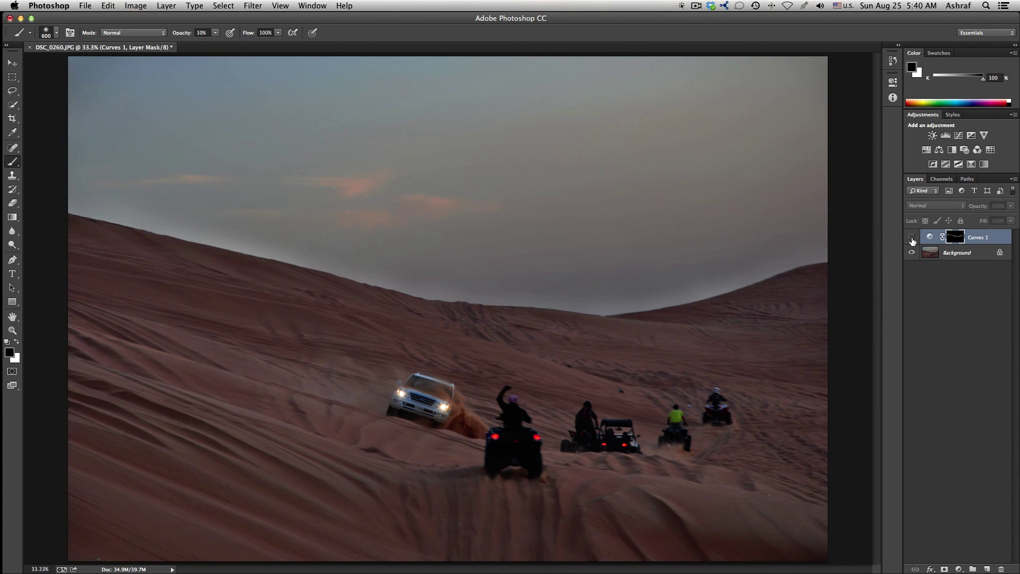
pyautogui.click(912, 237)
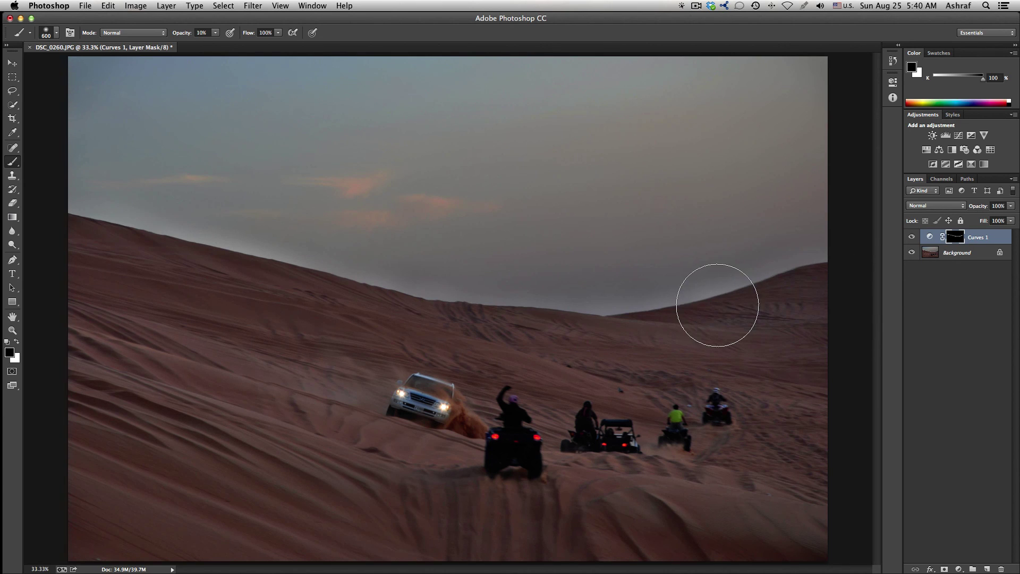
# Reduce the brush to 200 px and compare the horizon with the Curves layer hidden and shown
pyautogui.press('[')
pyautogui.press('[')
pyautogui.press('[')
pyautogui.press('[')
pyautogui.press('[')
pyautogui.click(911, 238)
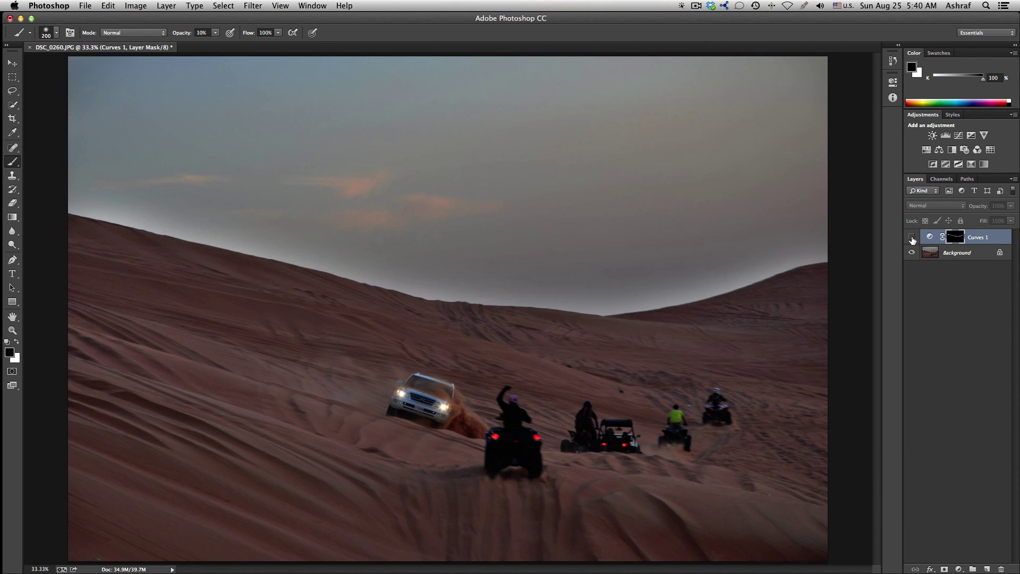
pyautogui.click(912, 238)
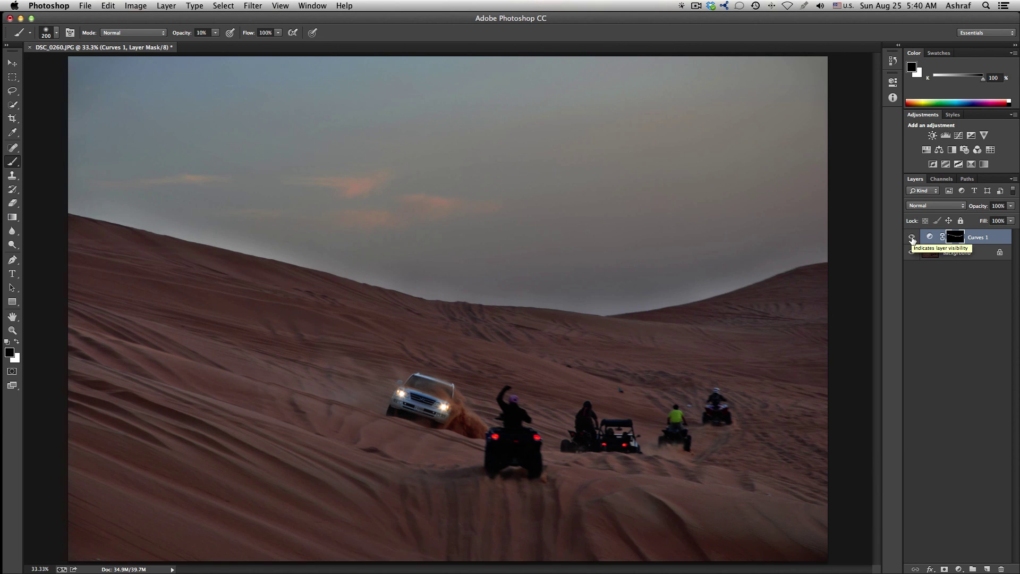